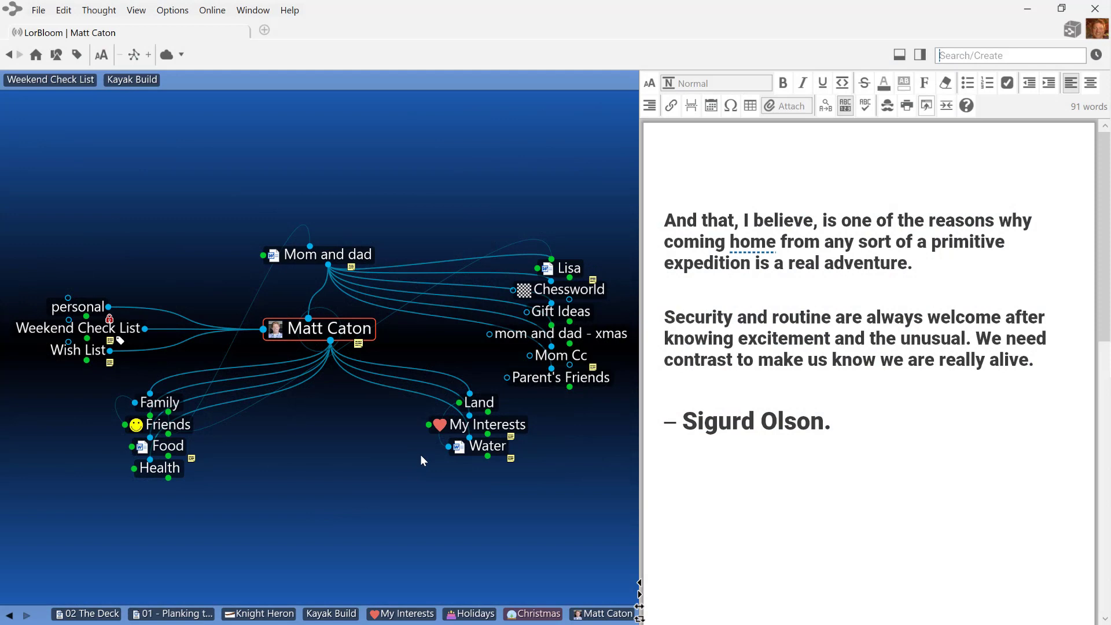
Step: Drill down from My Interests through Holidays and Christmas to Holiday Activities
click(454, 428)
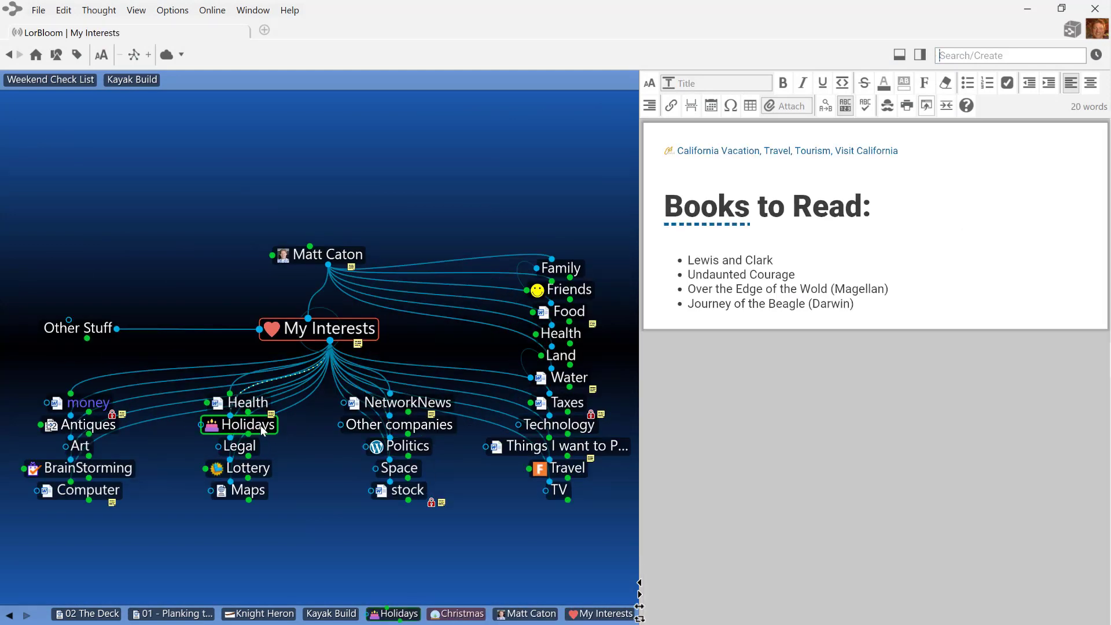
click(260, 426)
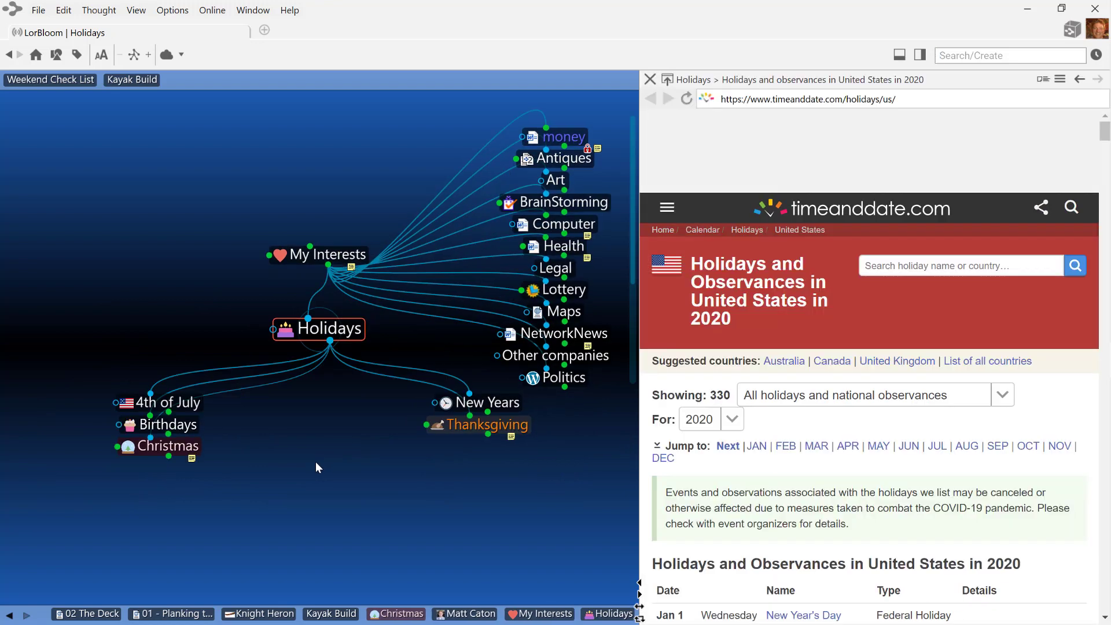
click(186, 447)
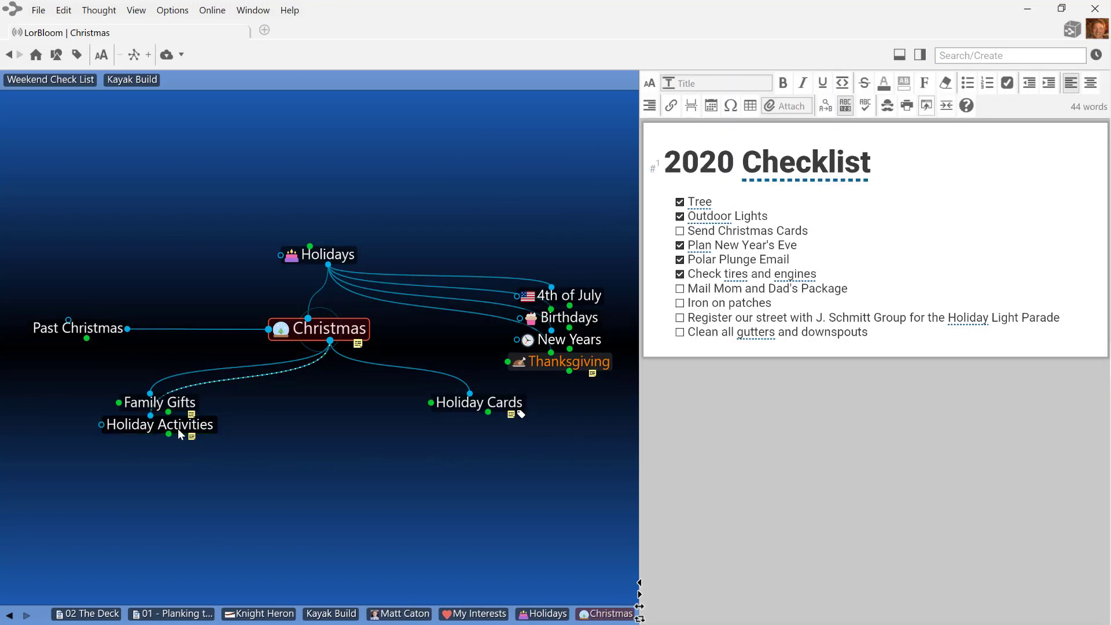
click(179, 428)
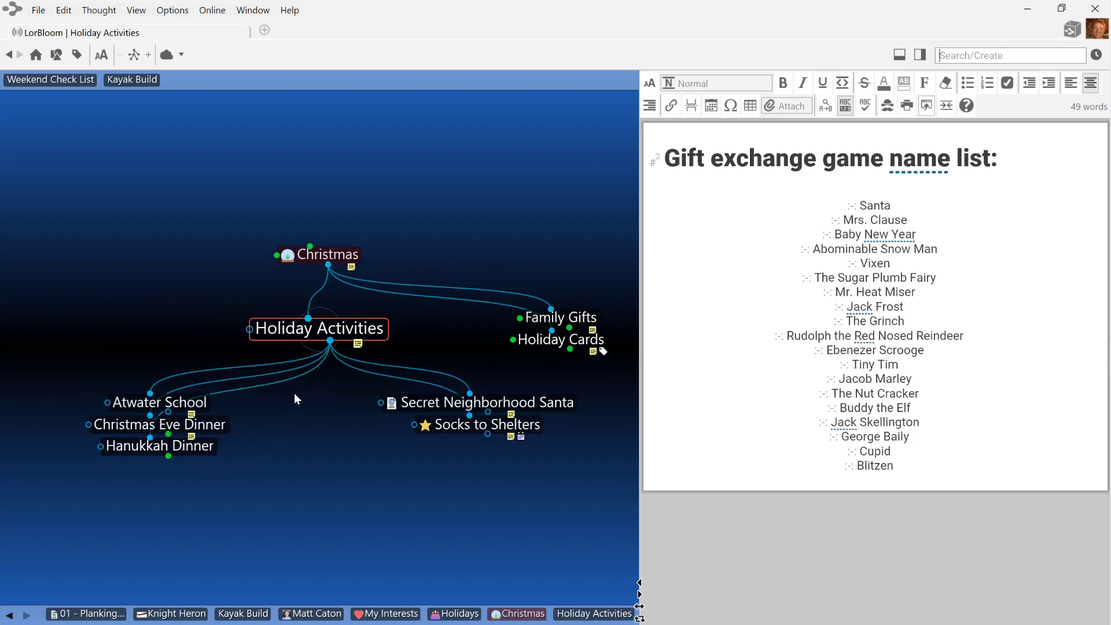
Step: Add a 'Zoom Meeting with…' child thought under Holiday Activities
drag(330, 341, 349, 485)
text(Zoom Meeting with Aunt Carol)
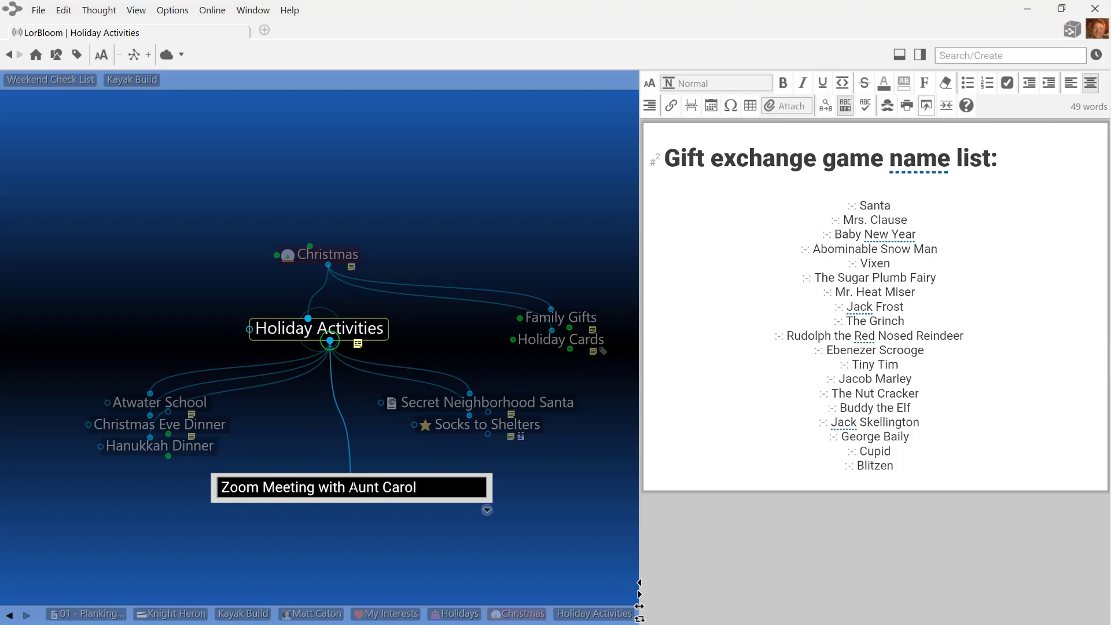
key(Return)
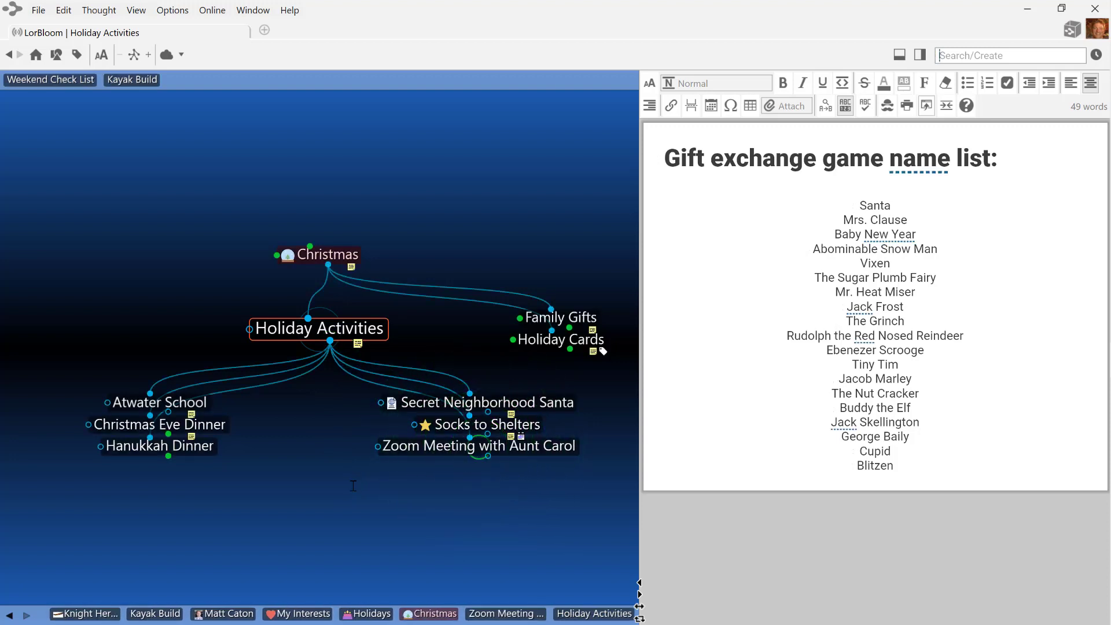
Step: Write the meeting notes: the Zoom link, then 'Wear Funny Hats!!' and 'Prepare a champagne toast' bullets
click(419, 450)
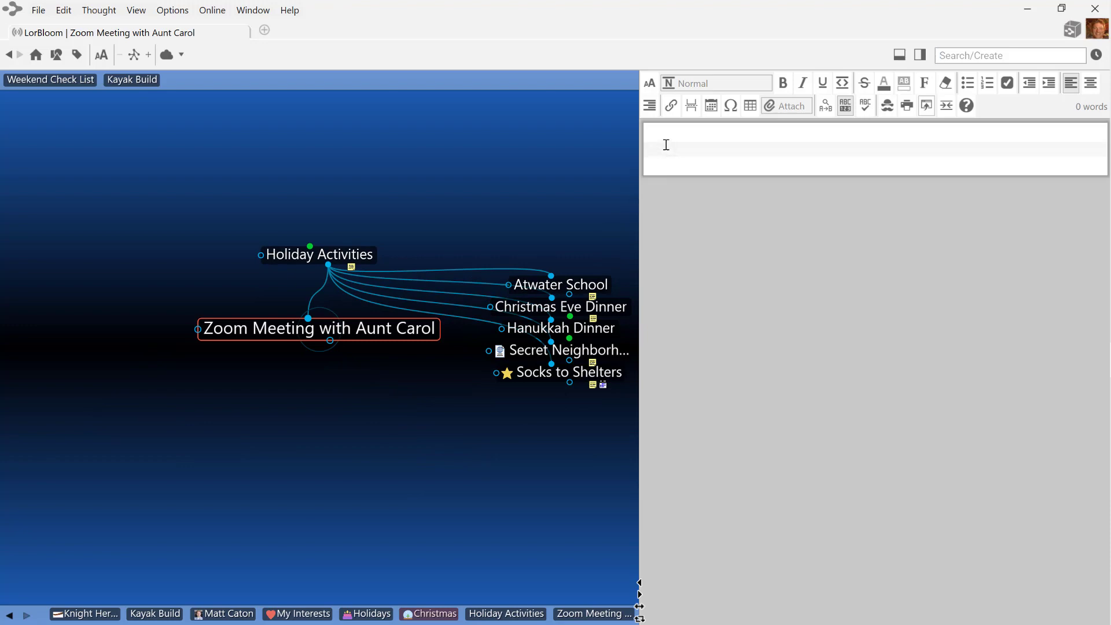
click(666, 145)
key(Return)
key(Return)
key(Return)
key(Return)
Step: Add a Winter Bridge Tournament bullet and create an event on 12/10/2020 starting 5:00 PM
text(Wish her luck in her Win)
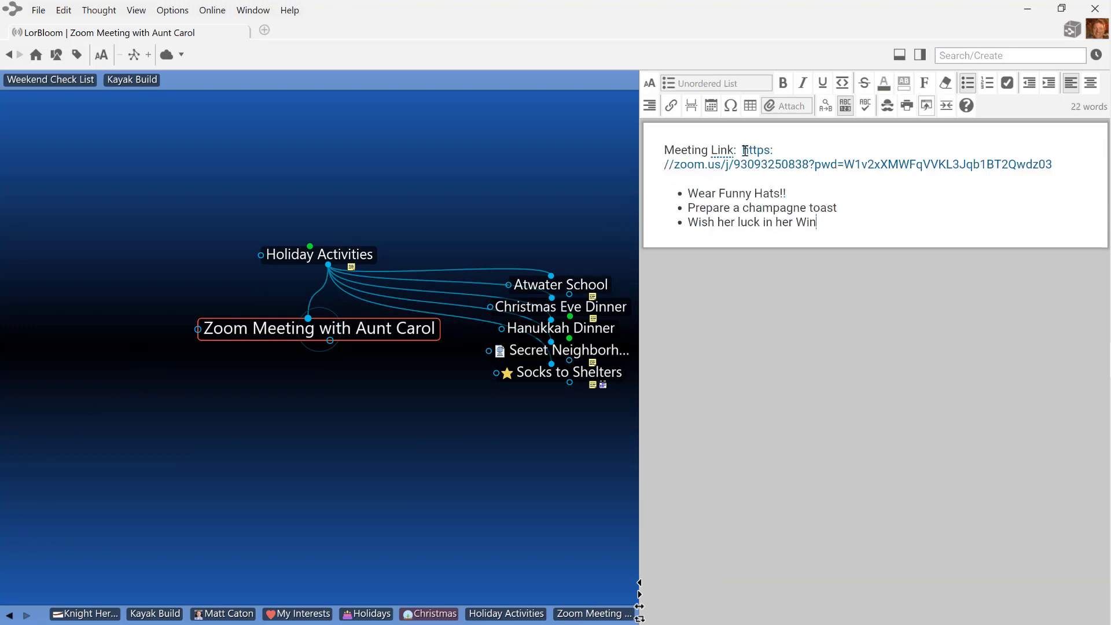
text(ter Bridge Tournament!)
click(767, 104)
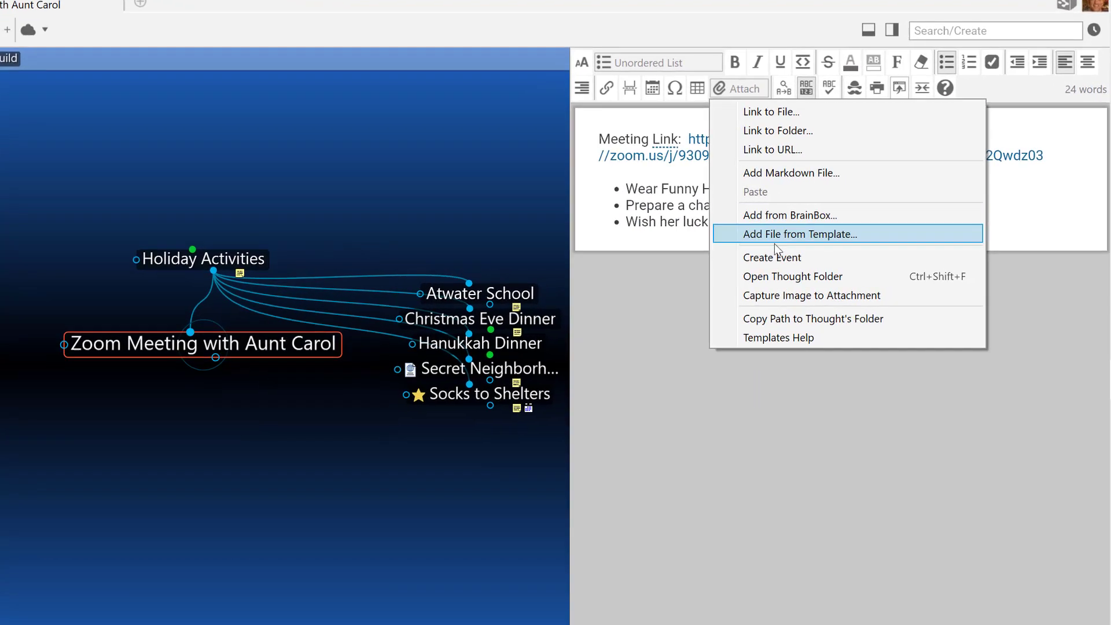
click(699, 267)
click(571, 207)
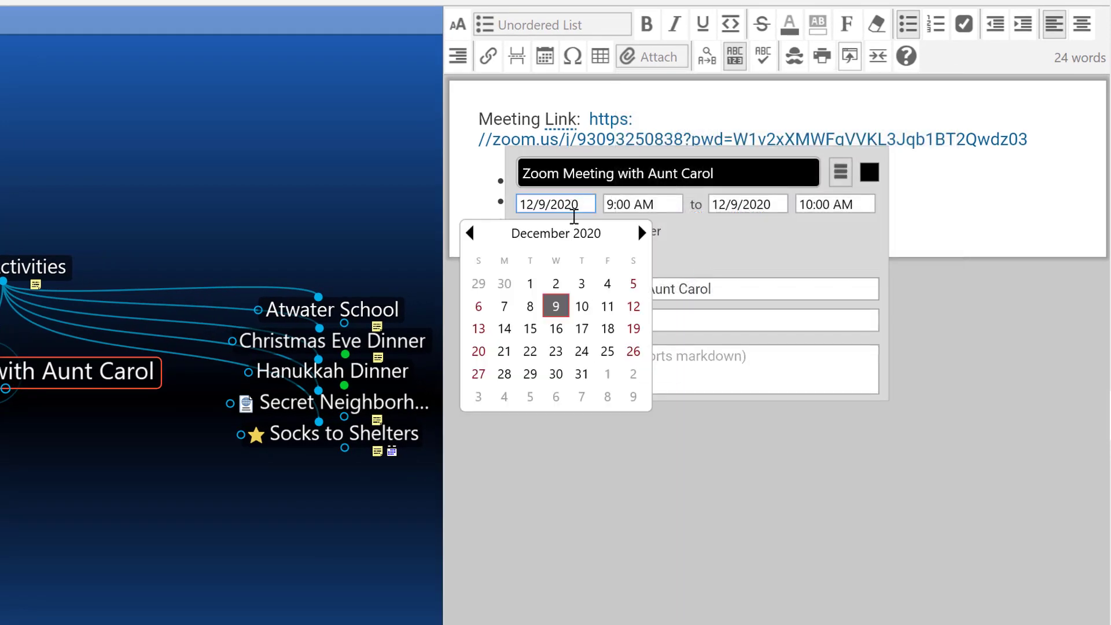
click(584, 308)
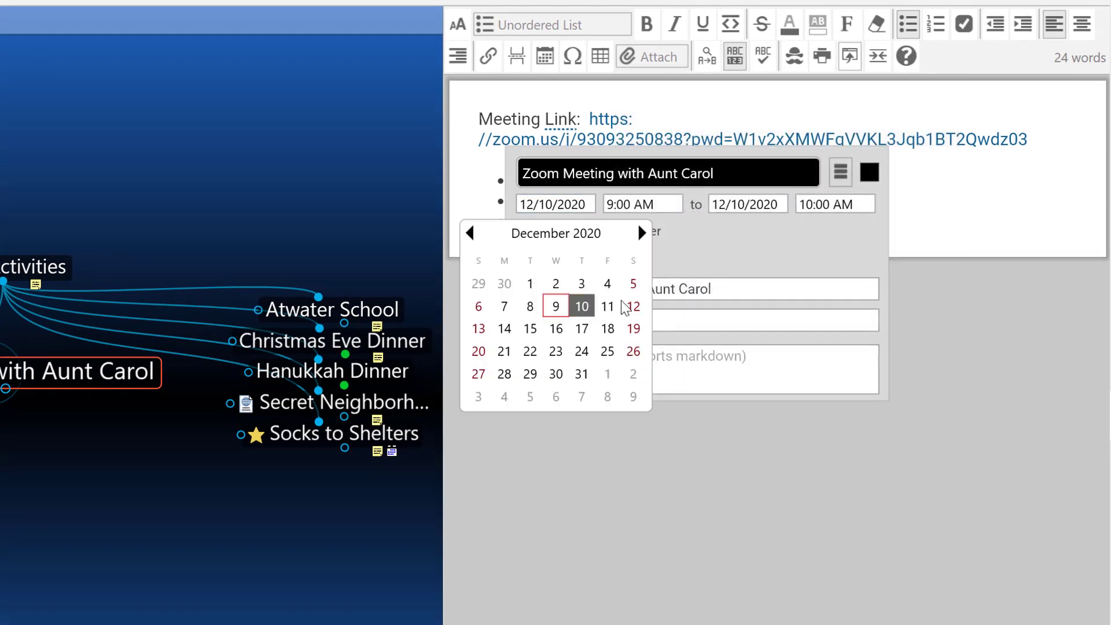
click(669, 206)
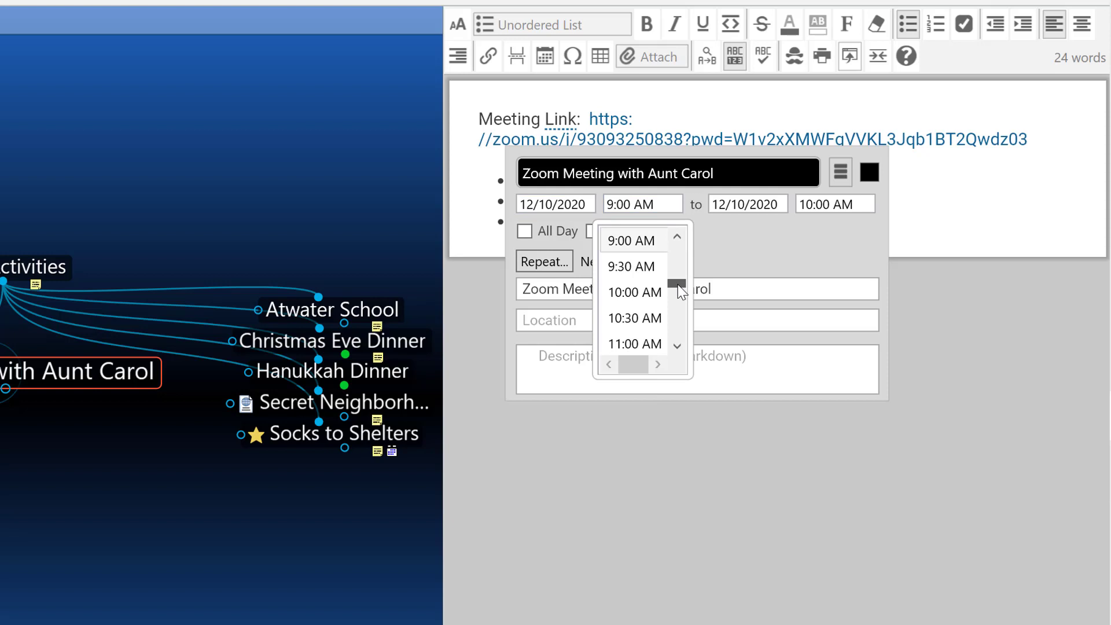
drag(681, 292, 678, 322)
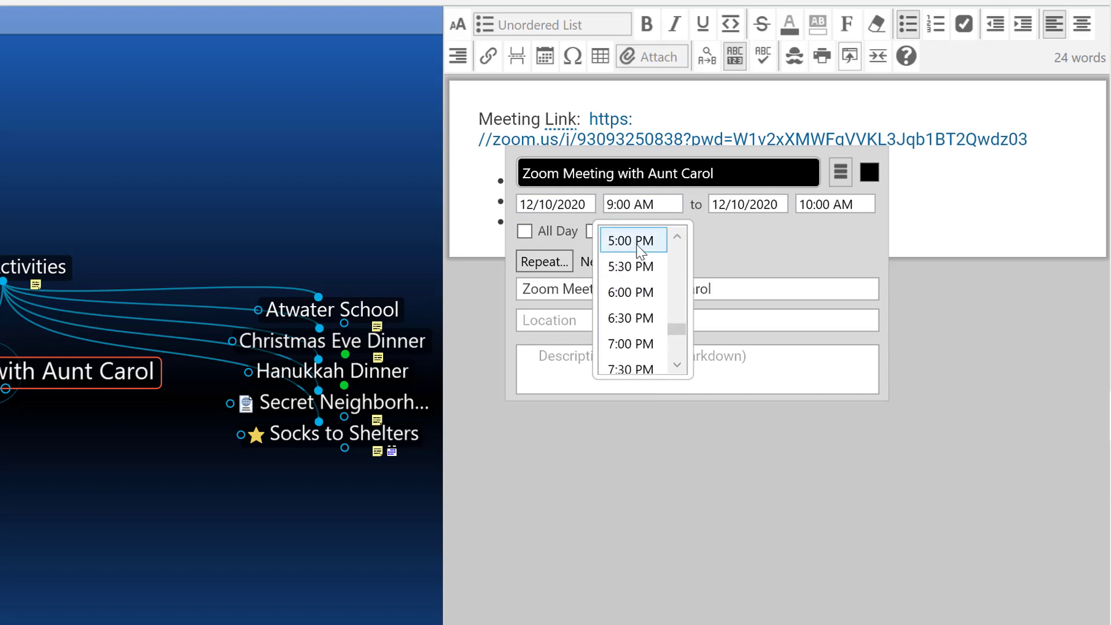
click(639, 250)
Step: End the event at 6:00 PM, describe it as sending the link, and add a reminder
click(853, 204)
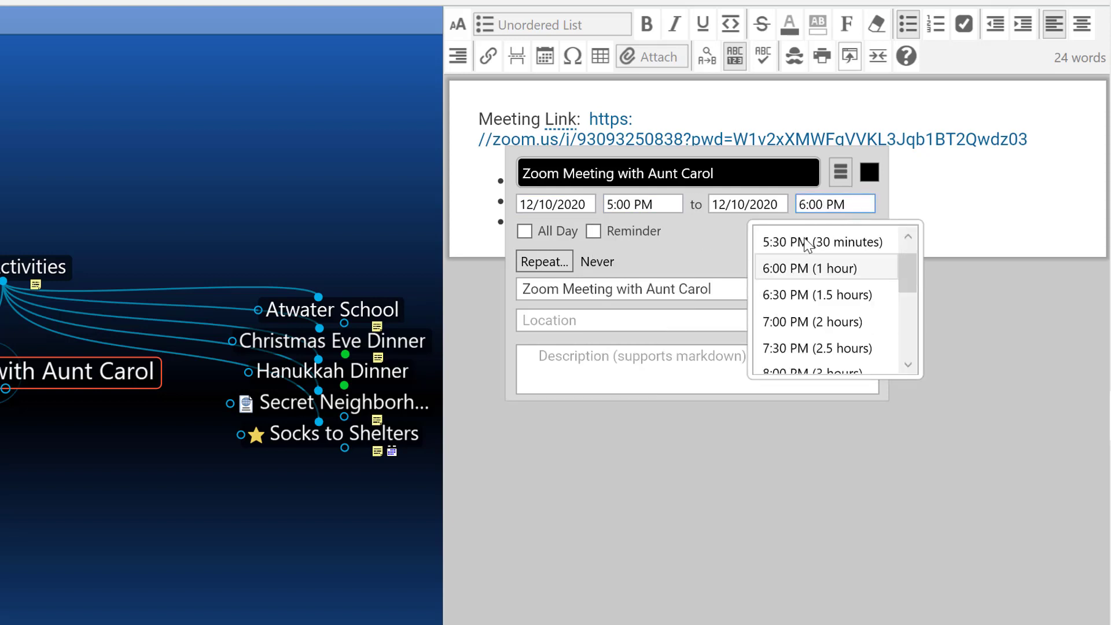
click(637, 358)
text(Send a link to Uncle Chuck)
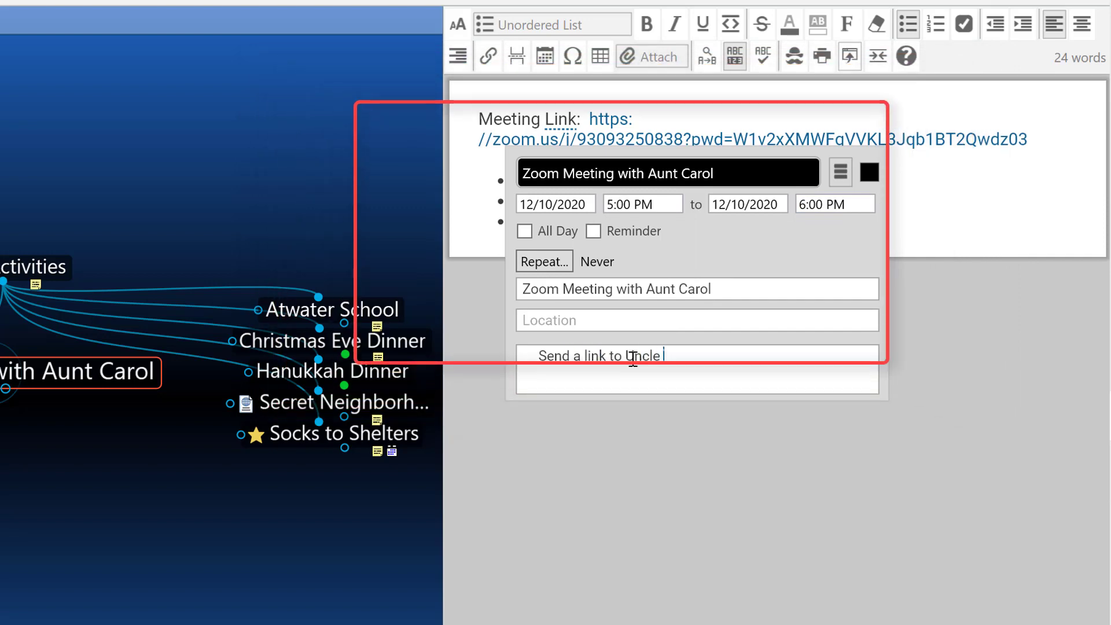
click(590, 232)
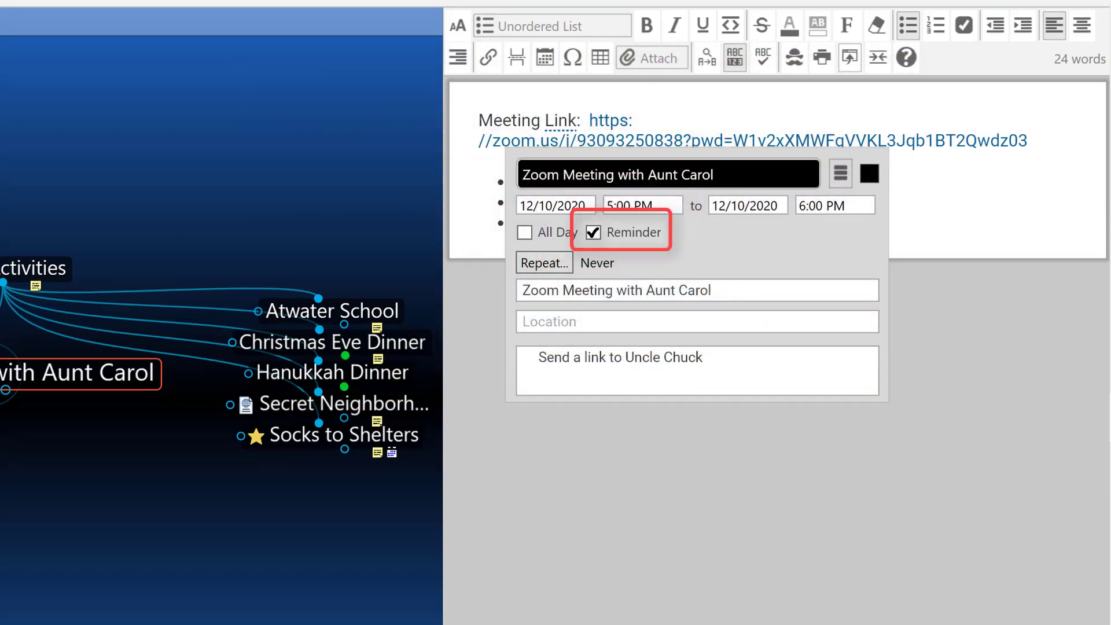
click(640, 460)
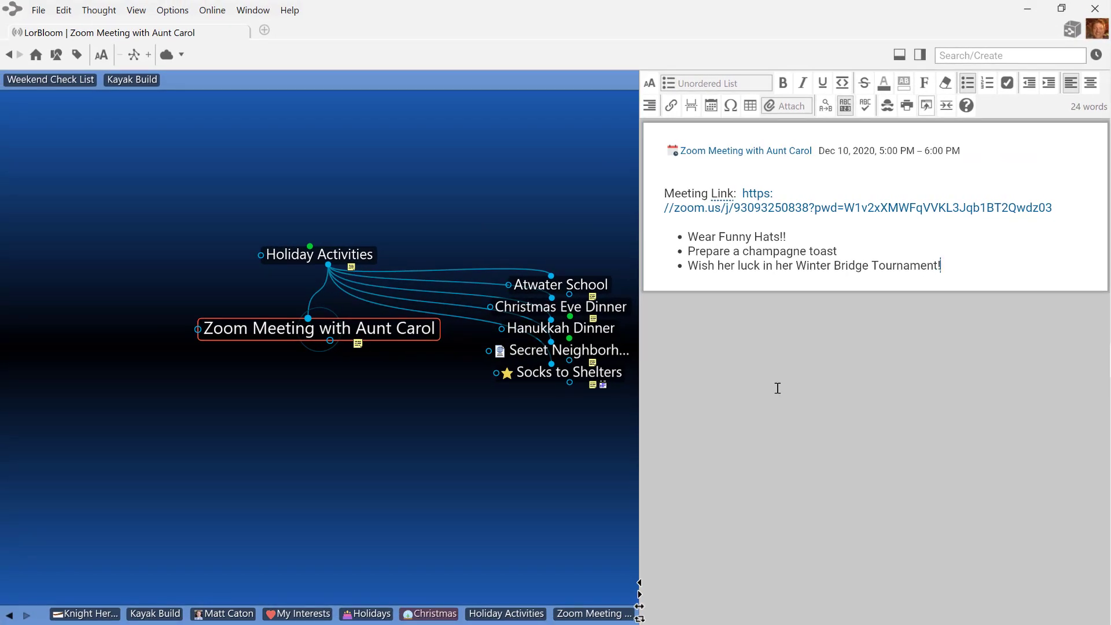
click(900, 56)
Step: Go to Family Gifts and start a 'New Fly' checklist item under Dad in 2020 Ideas
click(321, 255)
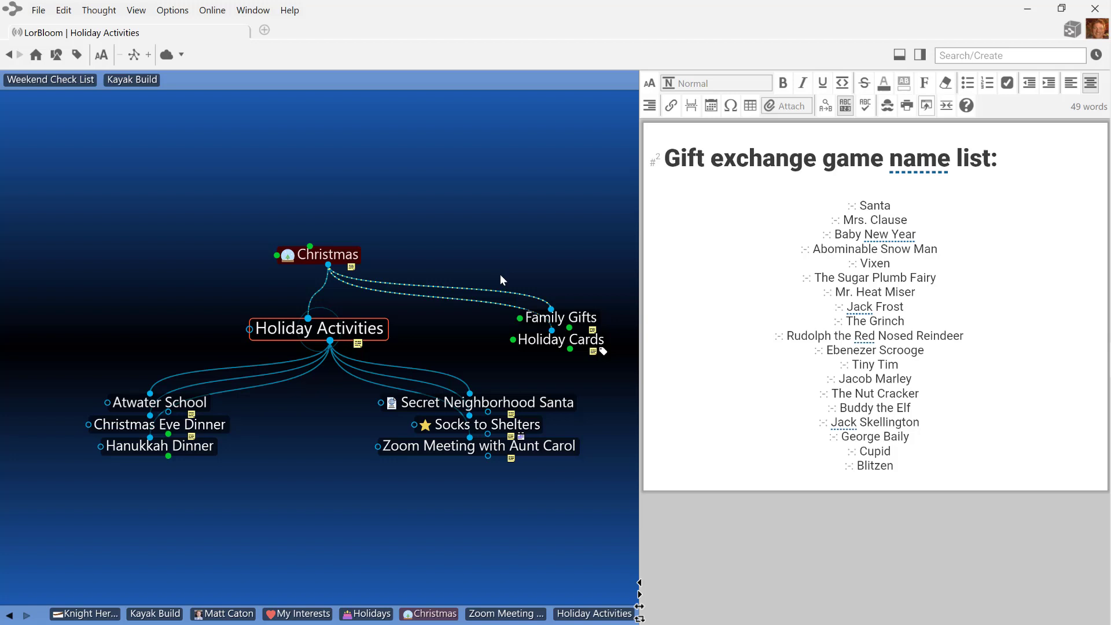
click(545, 320)
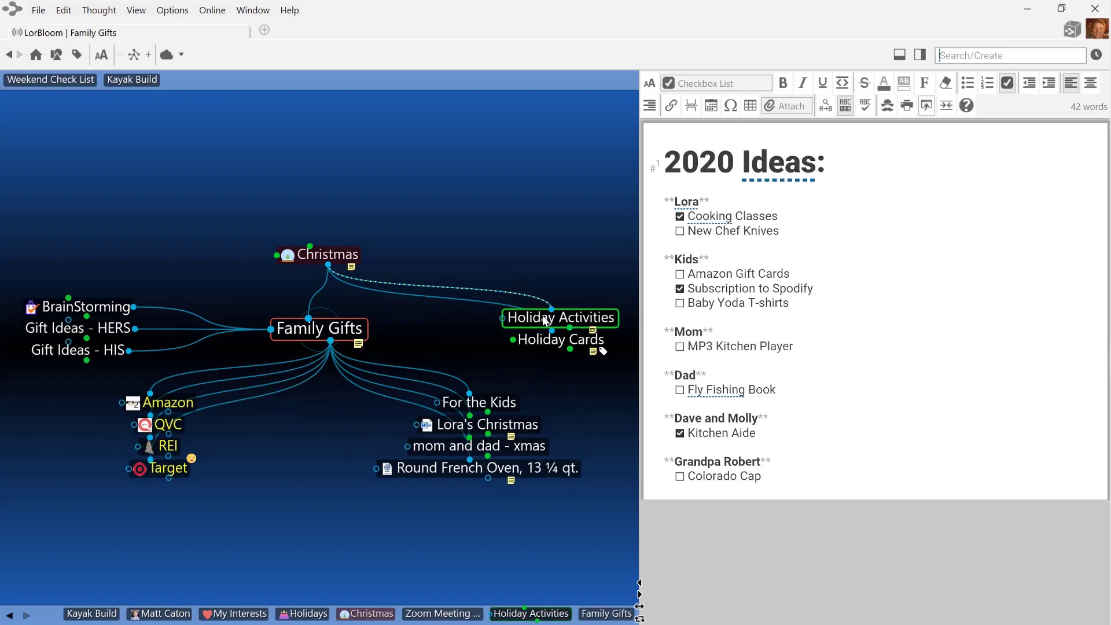
click(791, 390)
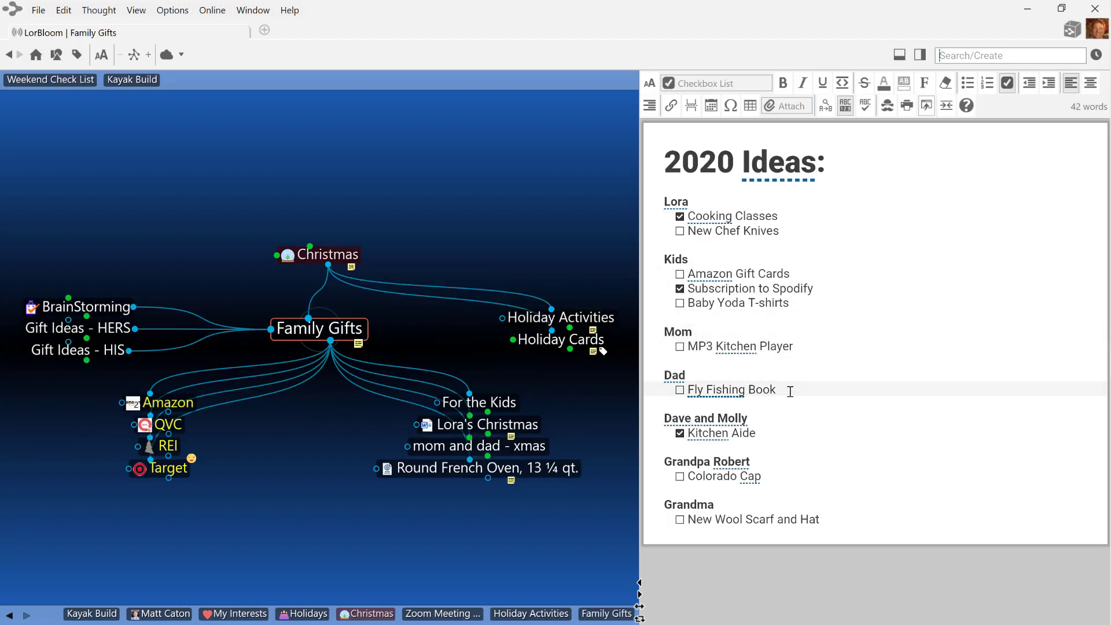
key(Return)
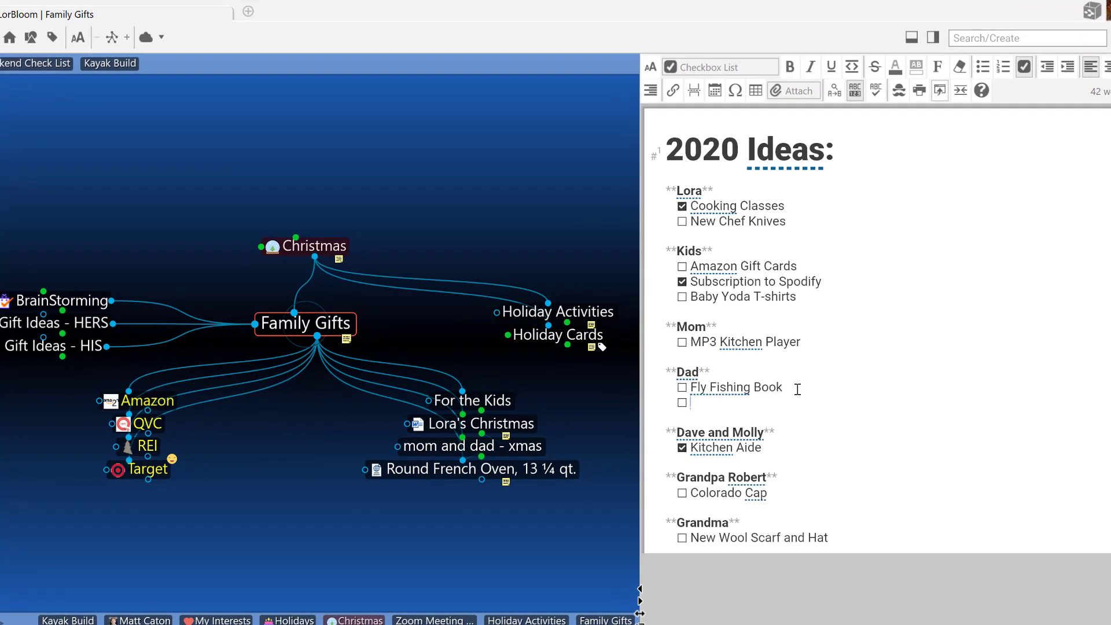
text(New)
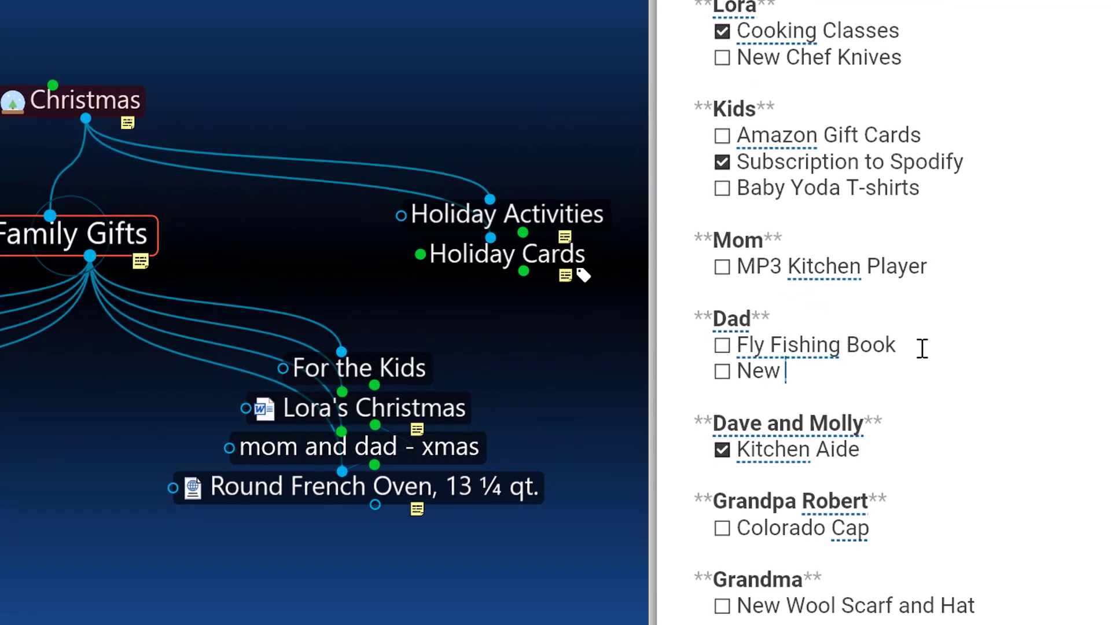
text( Fly Reel)
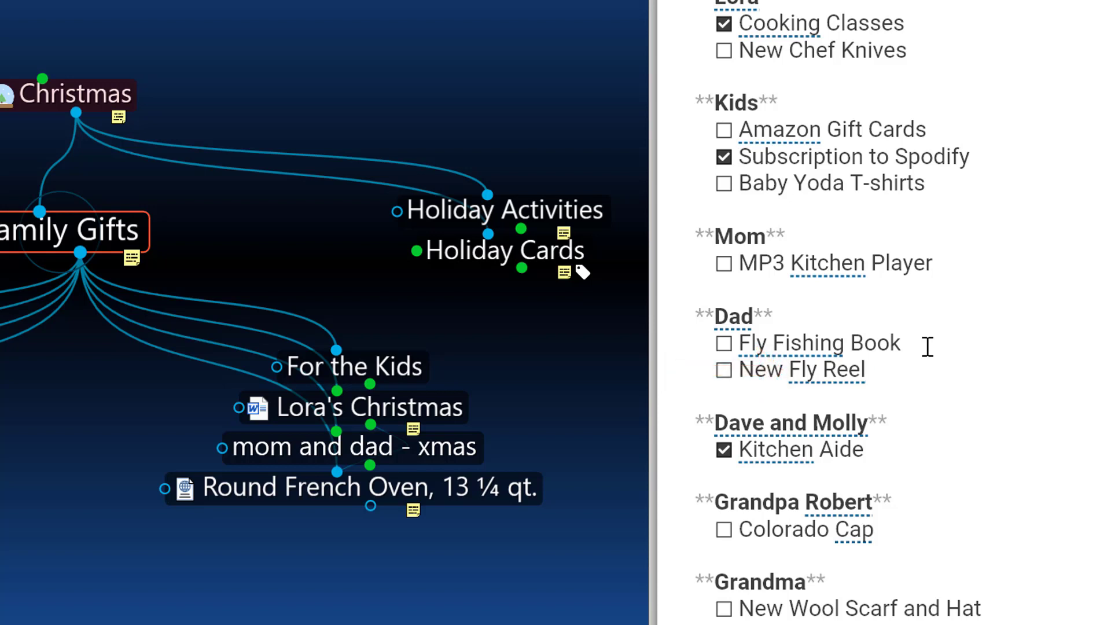
Step: Link 'Fly Reel' in Dad's item to the Fly Reels thought, follow it, and return to Family Gifts
click(902, 371)
right_click(842, 375)
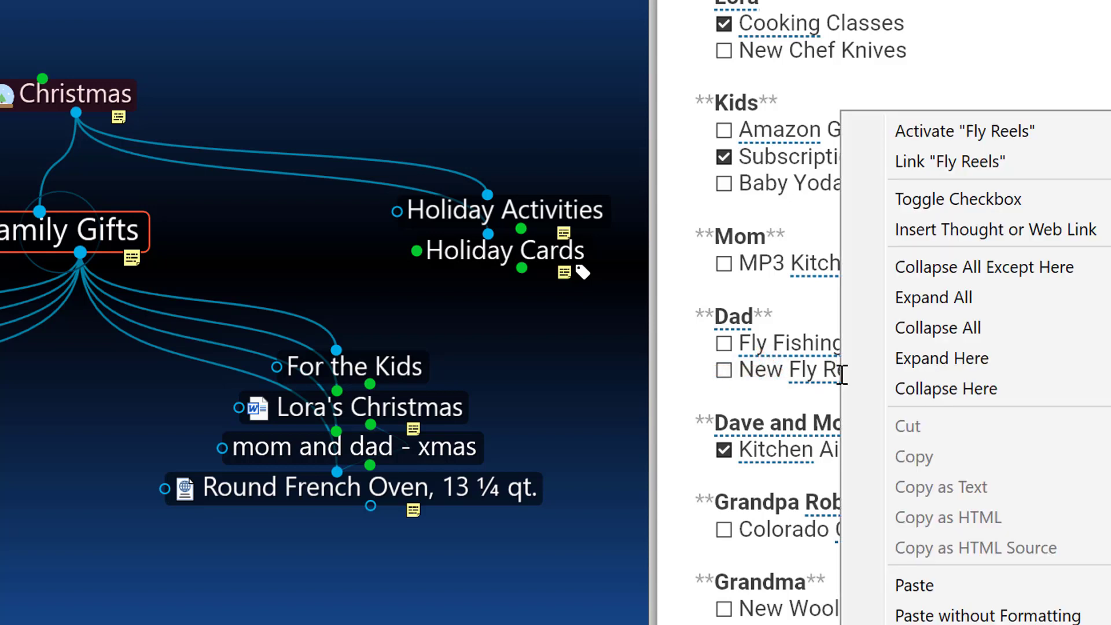
click(942, 171)
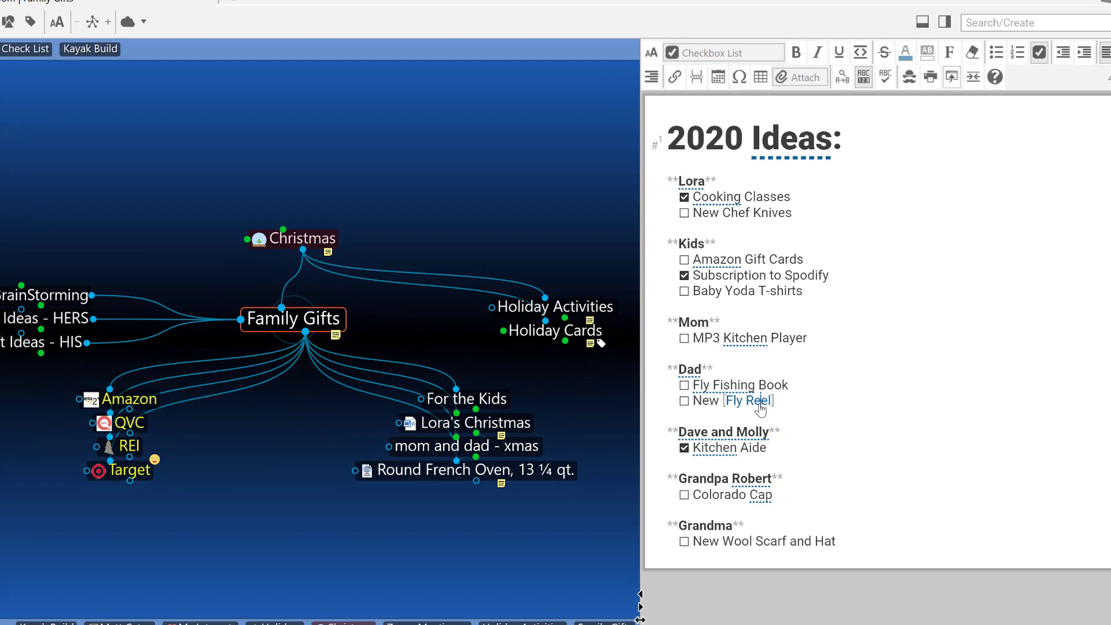
click(819, 382)
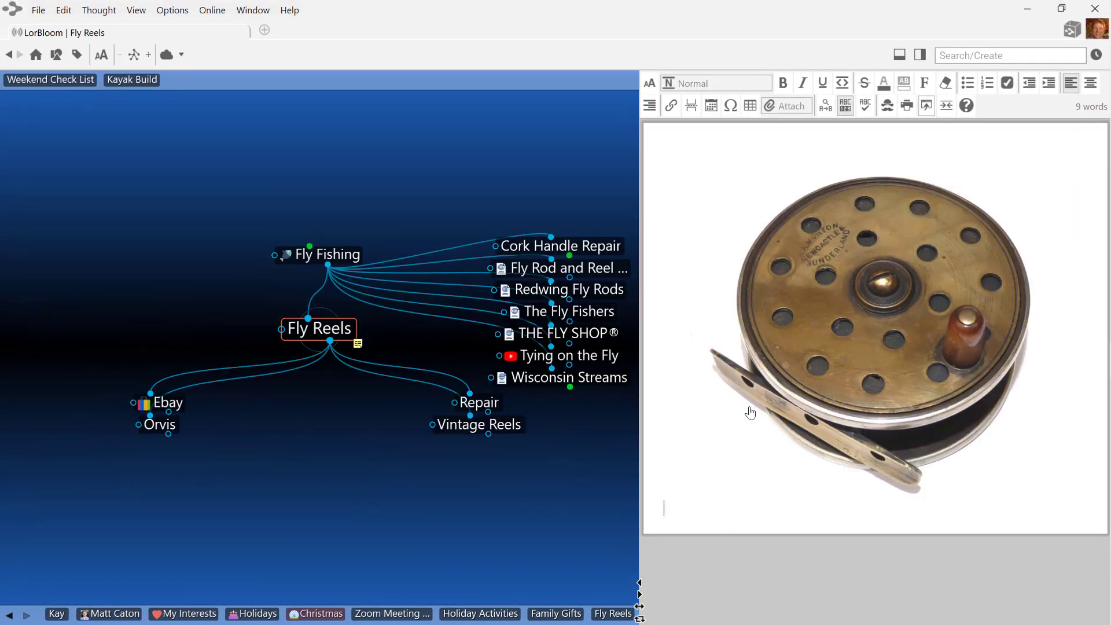
click(569, 612)
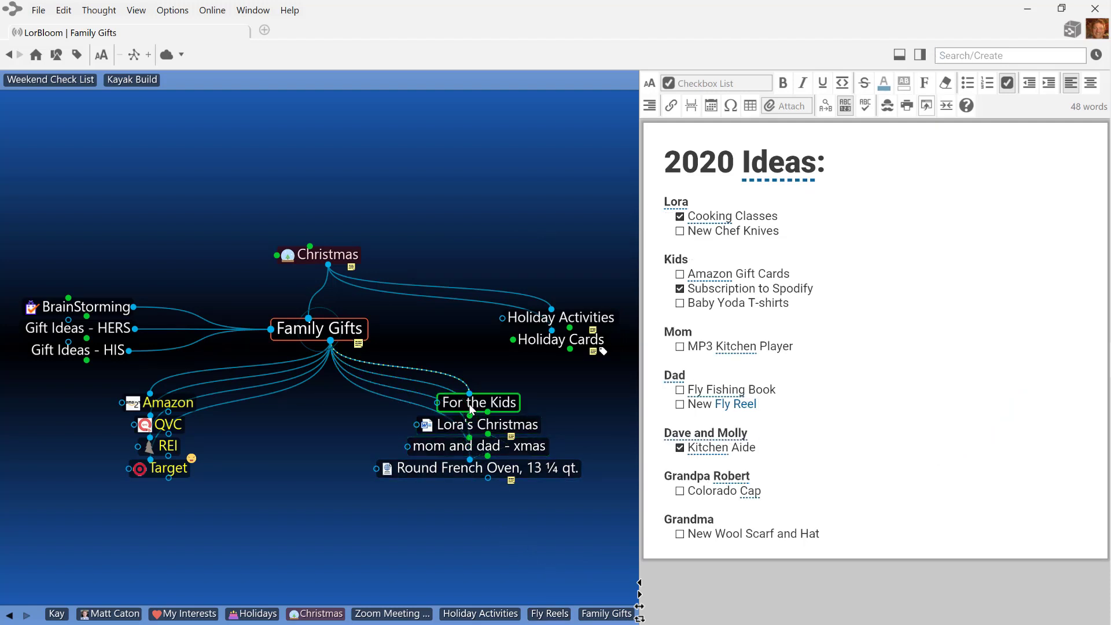
Step: Open the Amazon thought's web page and go to the plaid winter scarf product
click(168, 404)
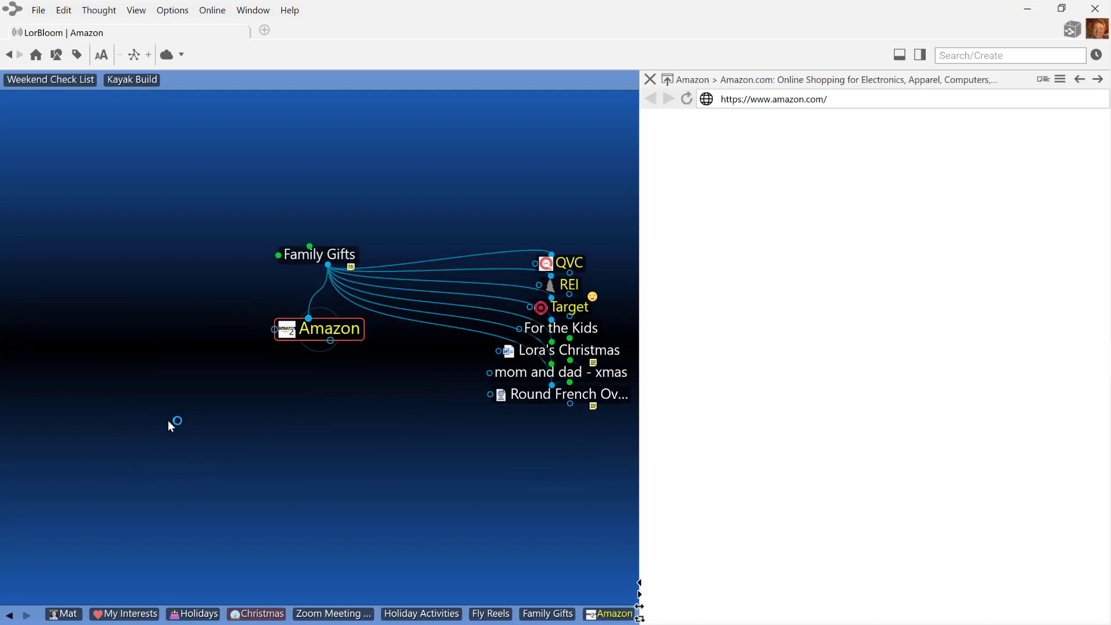
scroll(750, 487, down, 15)
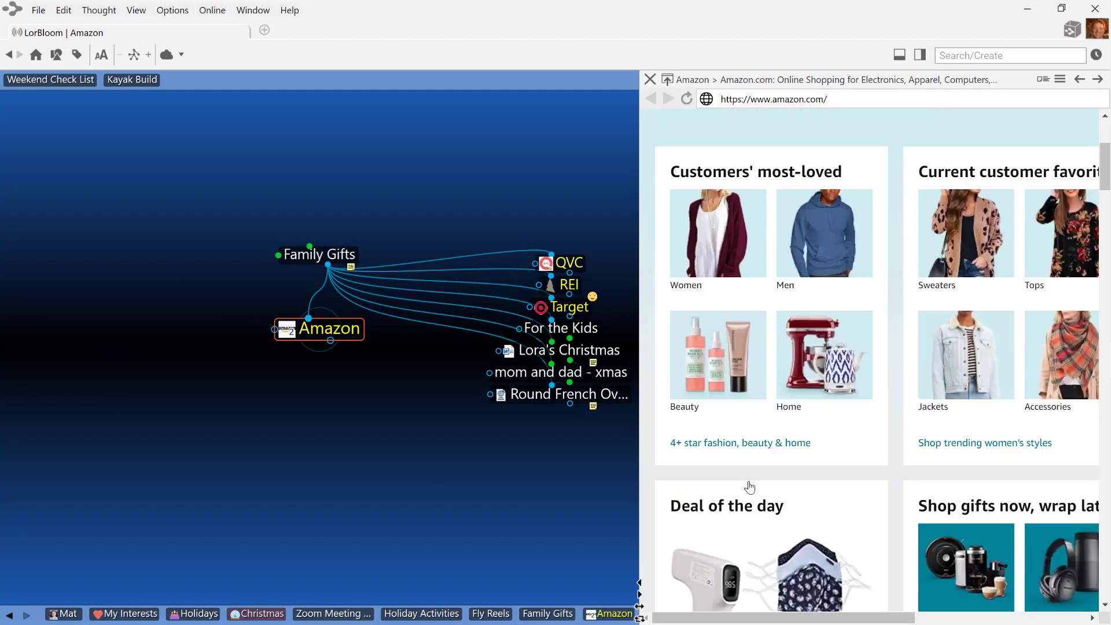
scroll(749, 488, down, 3)
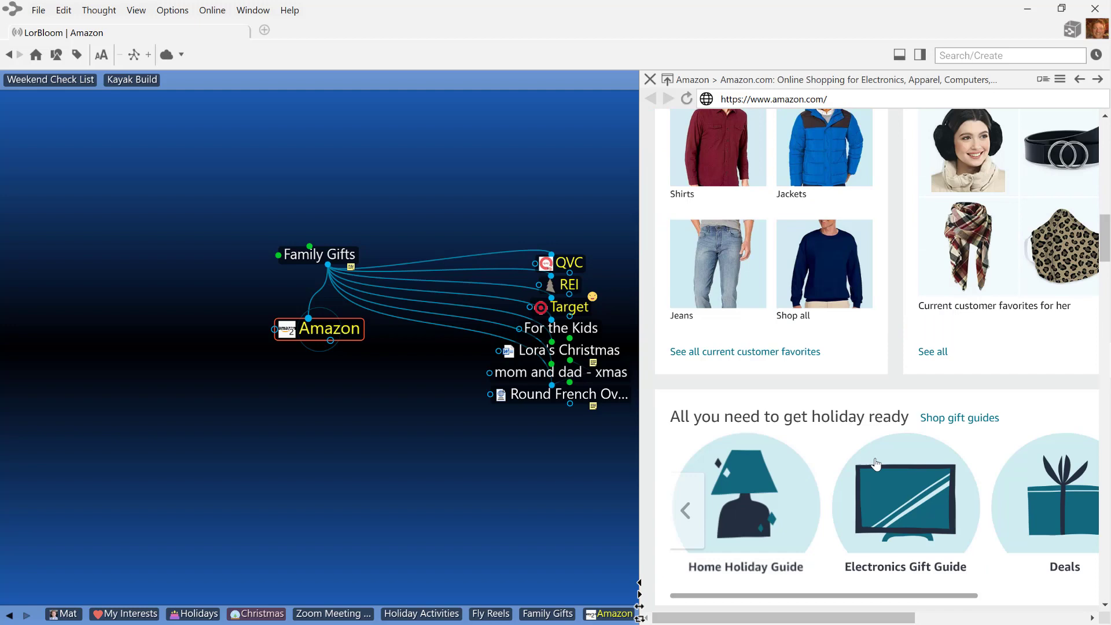
click(979, 258)
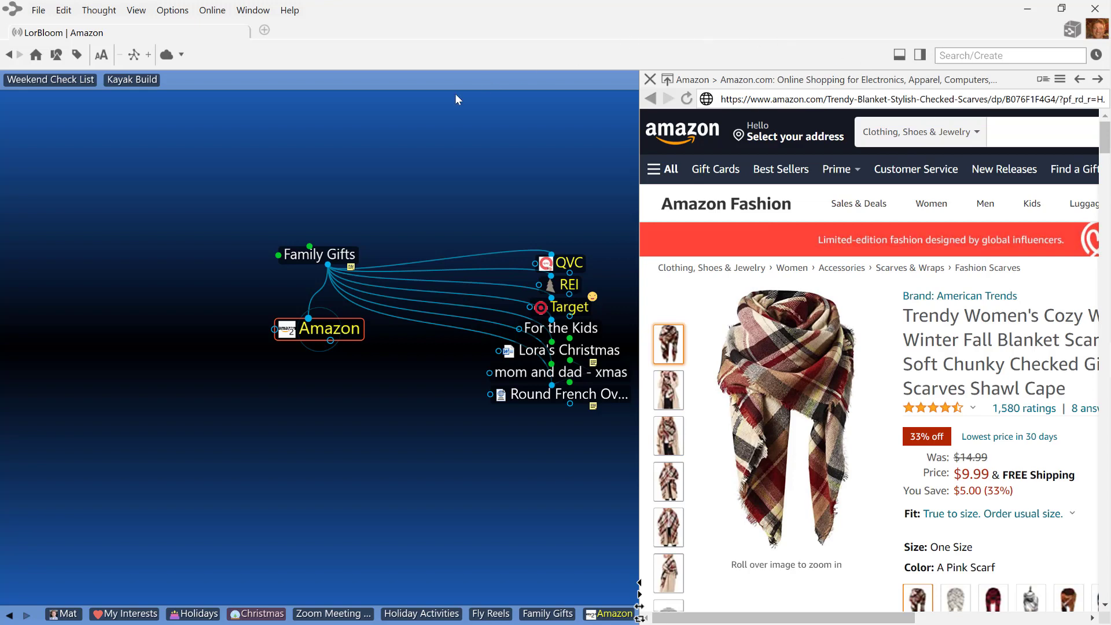
Step: Return to Family Gifts and tick the New Fly Reel checkbox under Dad
click(319, 252)
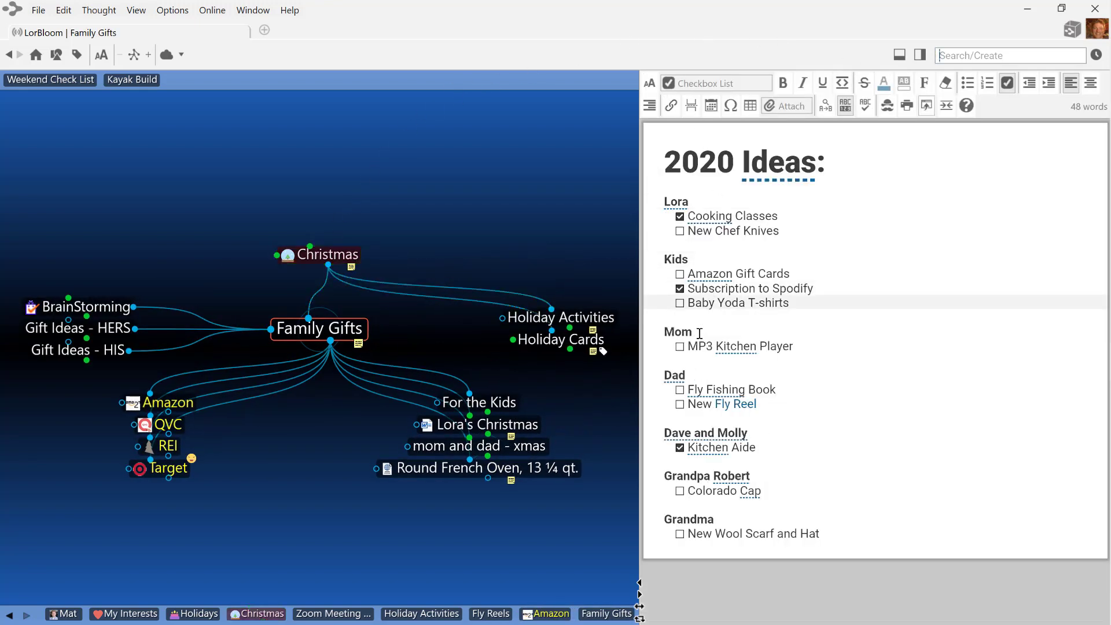
click(680, 405)
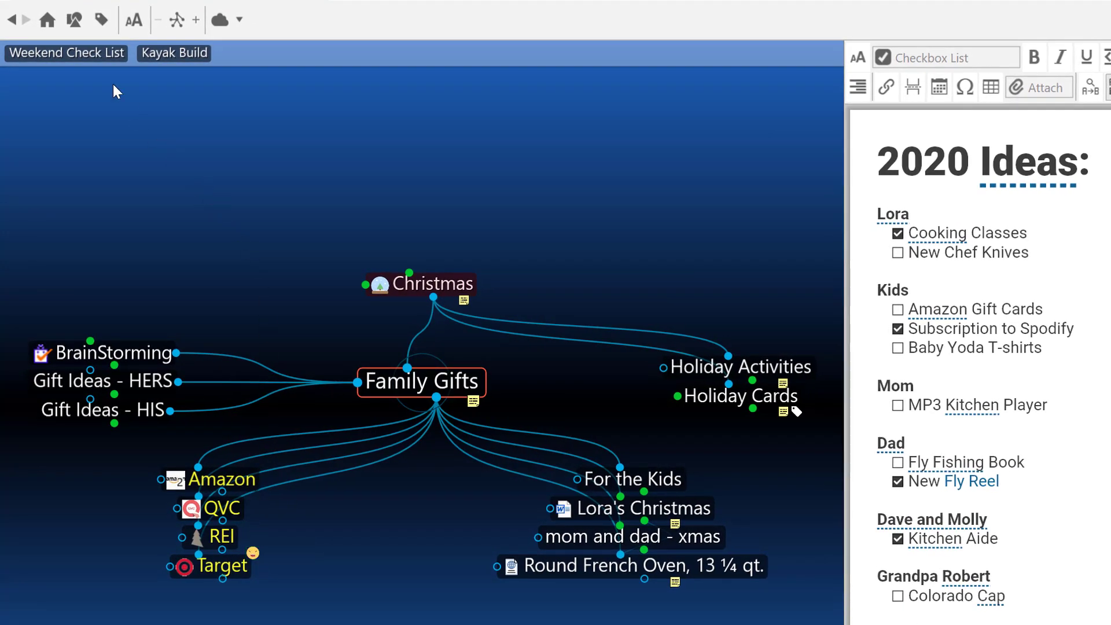
Step: Show the '... Top Priority ...' tagged thoughts and make Yosemite active
click(102, 21)
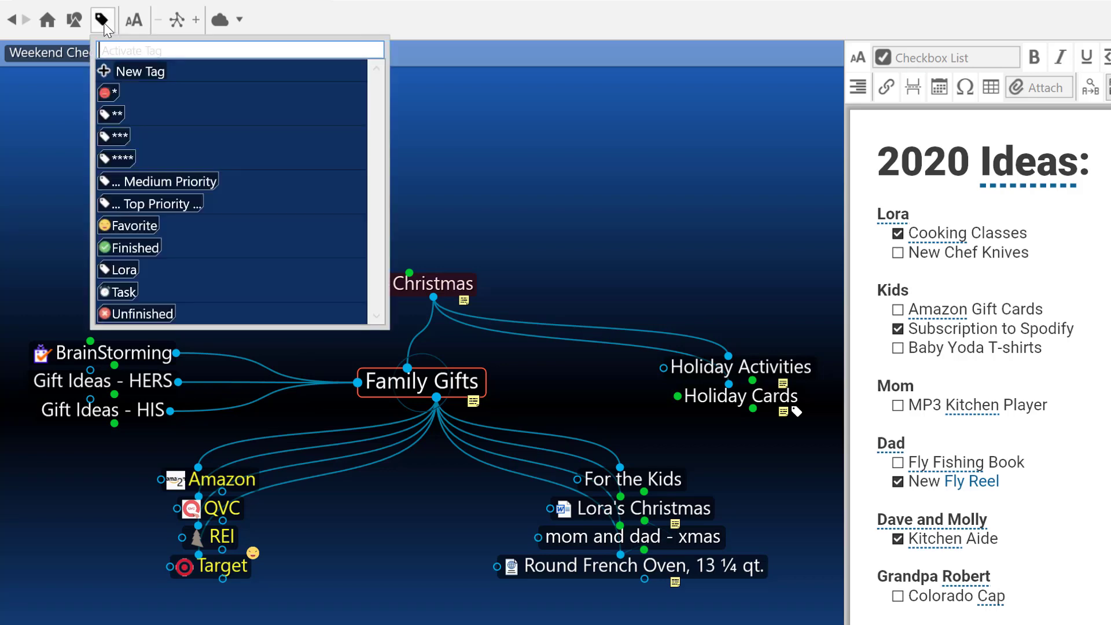
click(158, 204)
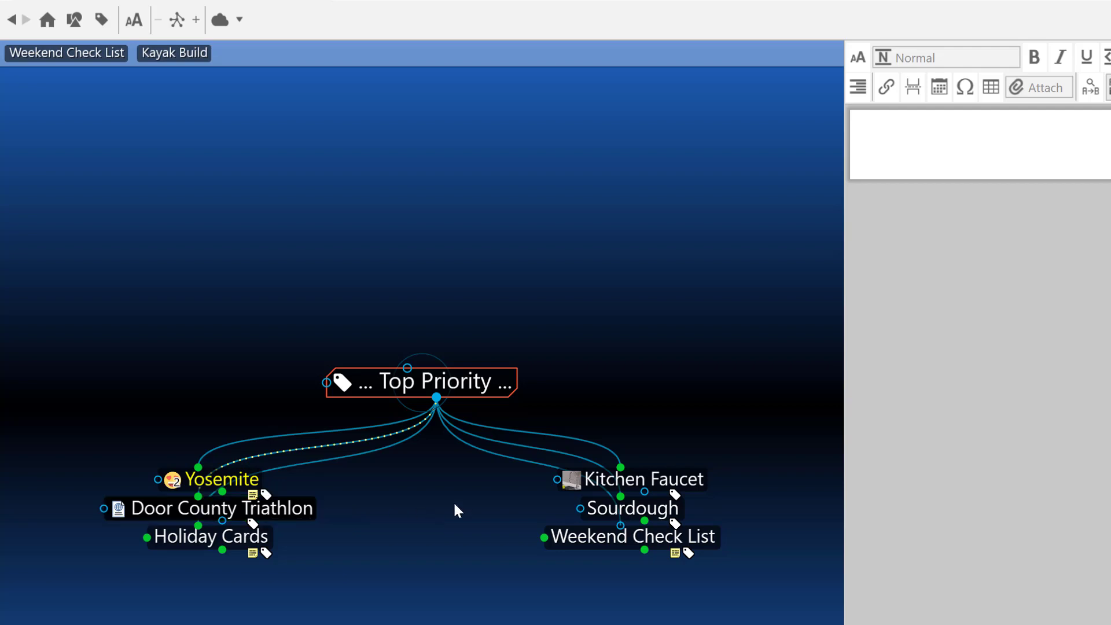
mouse_move(570, 485)
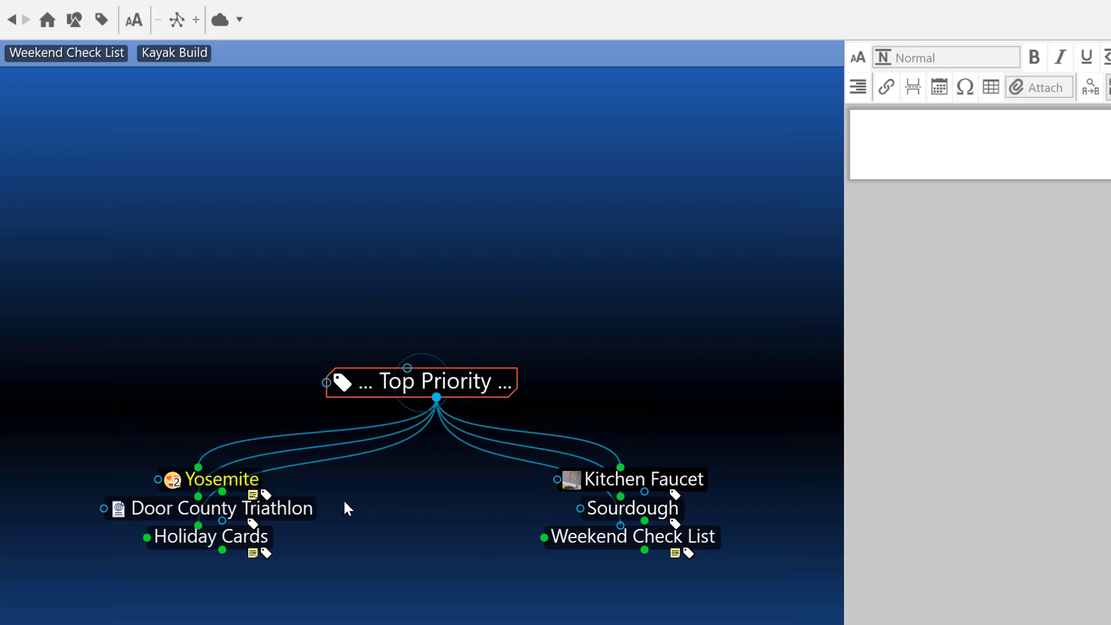
click(235, 481)
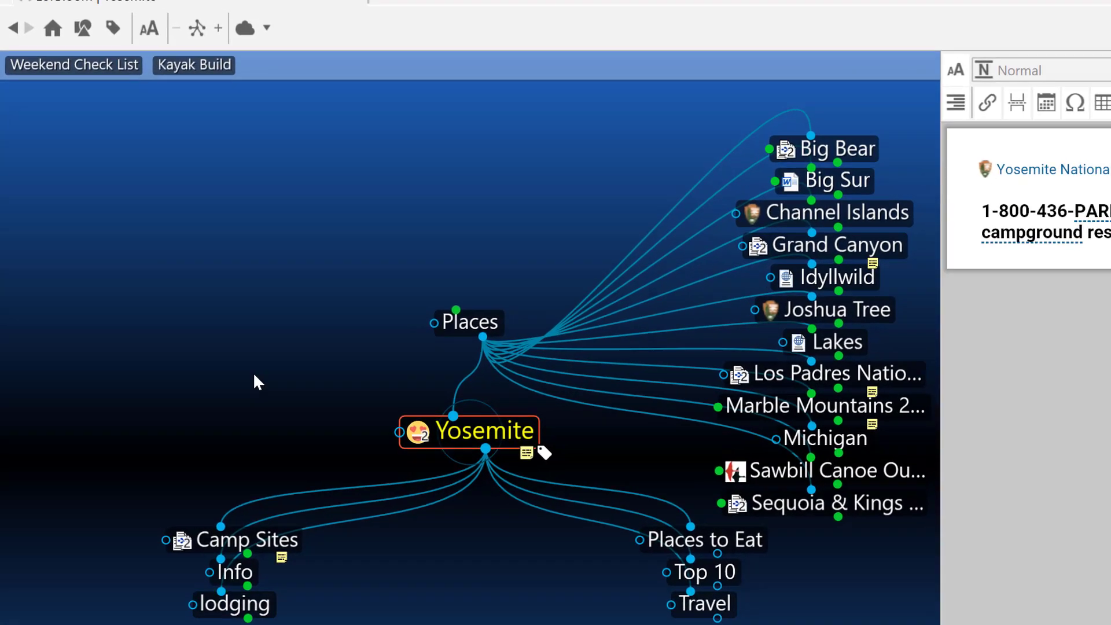
Step: Create a new tag named '... Back Burner ...'
click(123, 36)
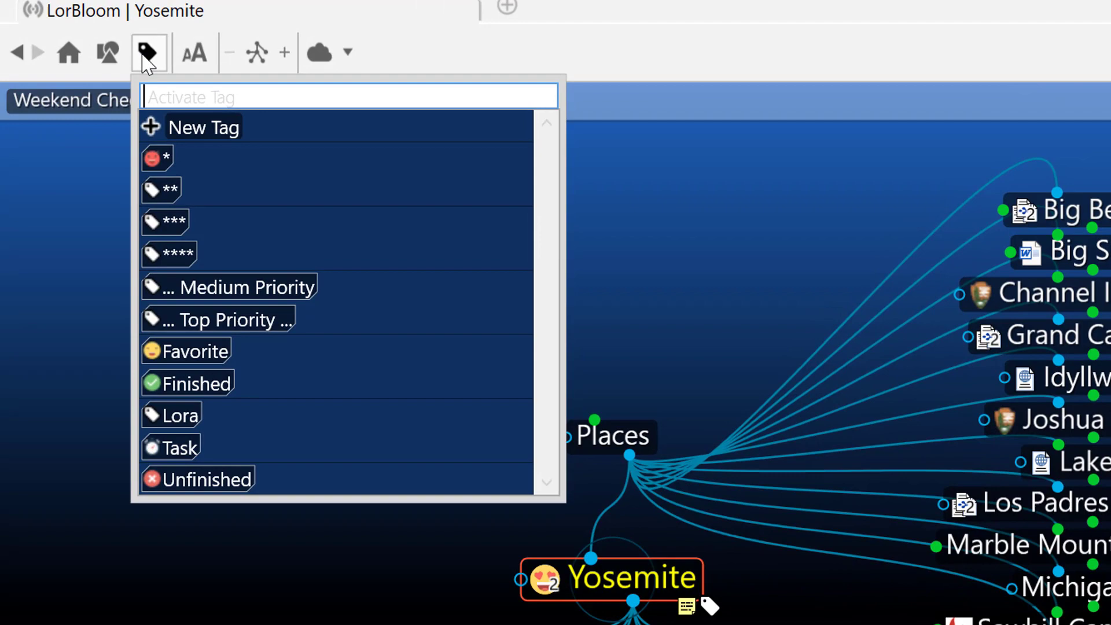
text(... Back B)
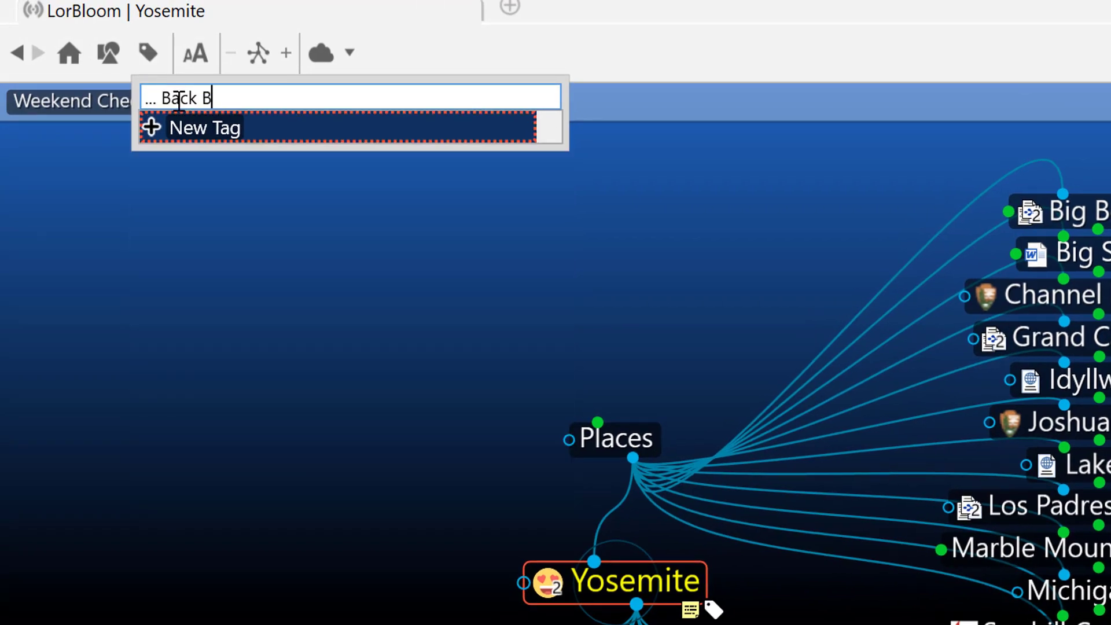
text(urner ...)
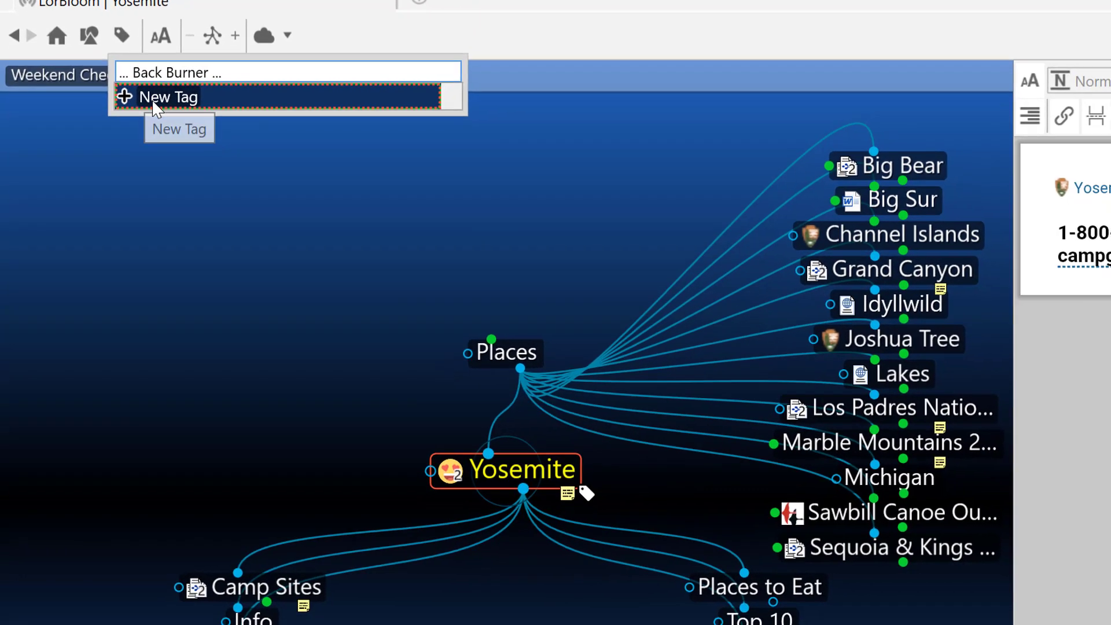
click(154, 98)
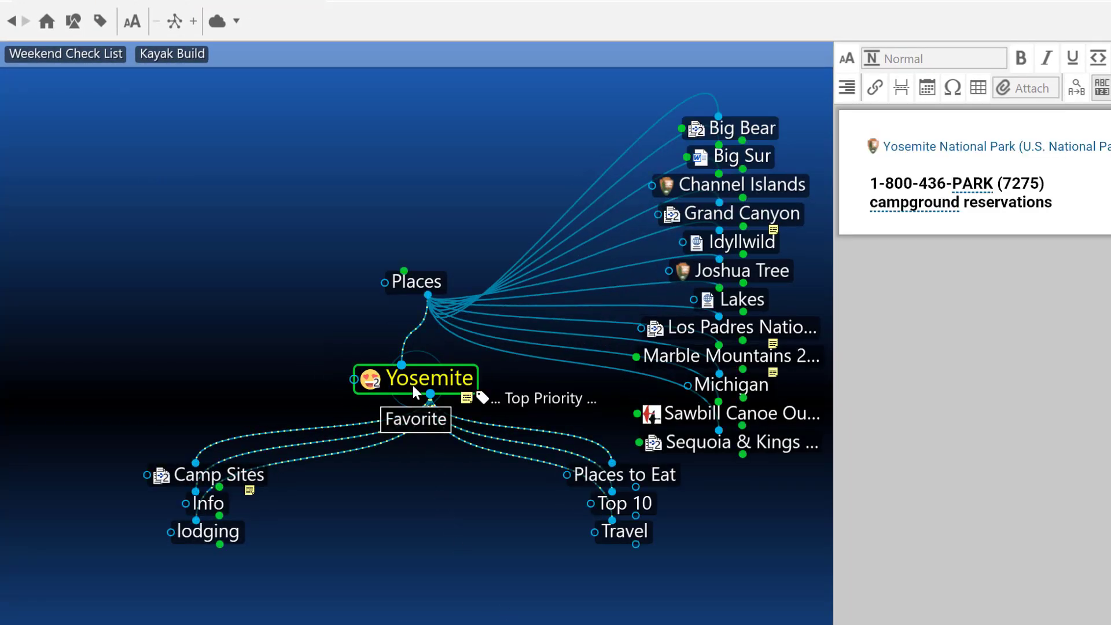
Step: Replace Yosemite's Top Priority tag with '... Back Burner ...'
key(F2)
click(651, 457)
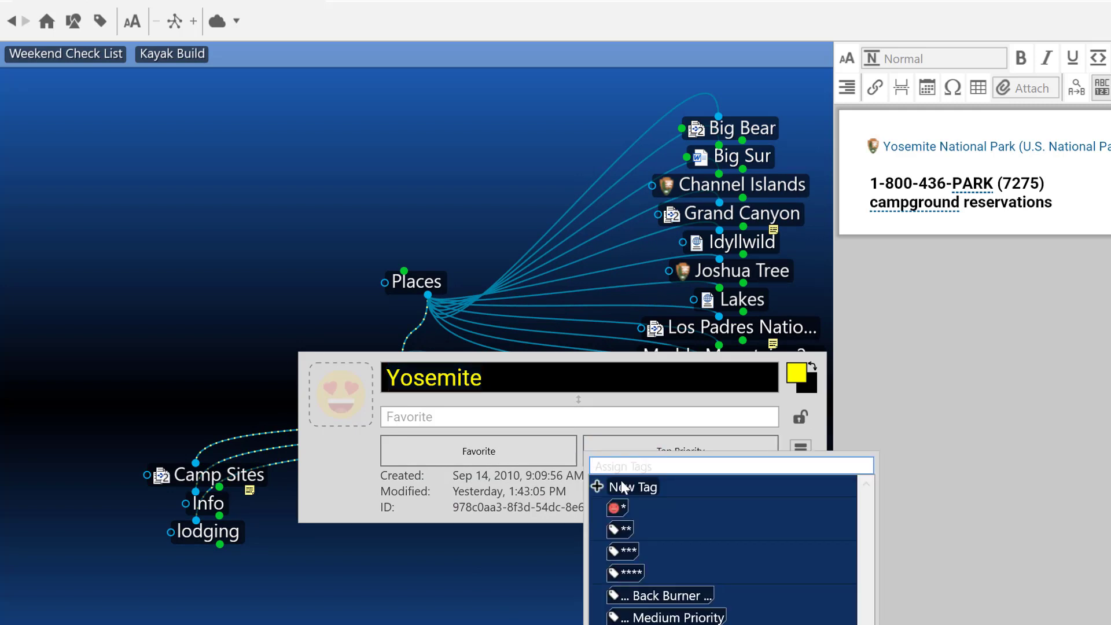
click(498, 576)
click(498, 575)
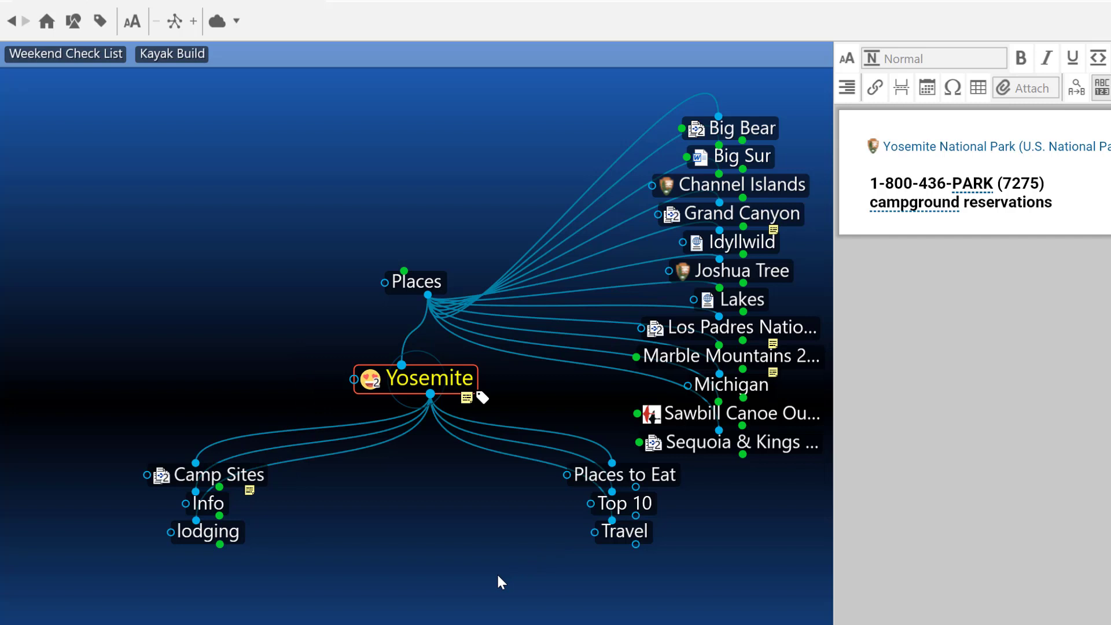
right_click(480, 400)
mouse_move(519, 416)
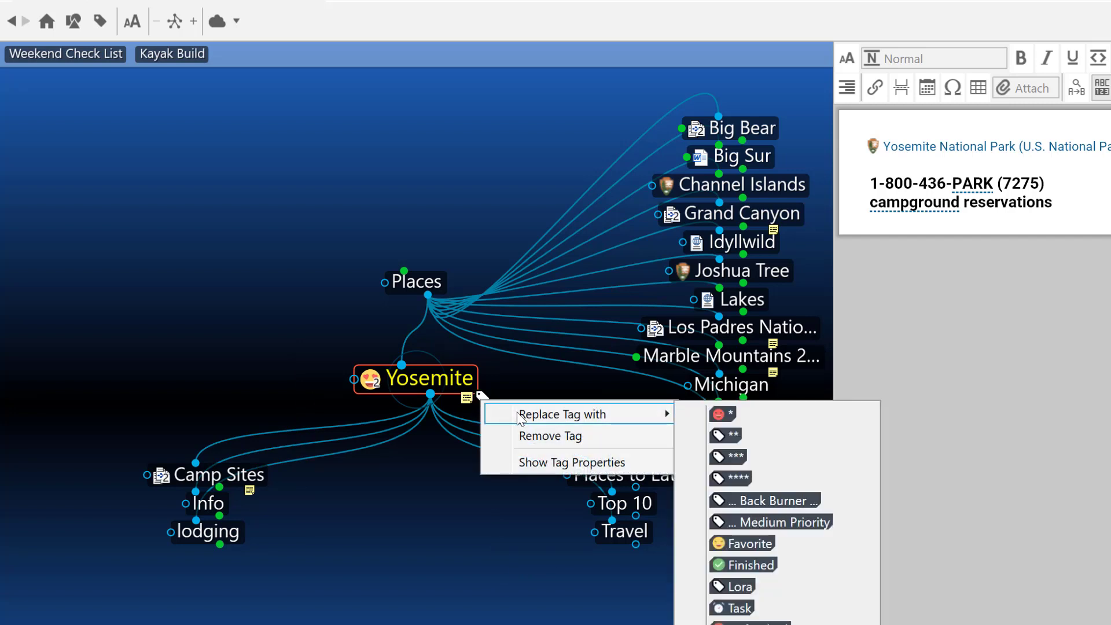
click(746, 501)
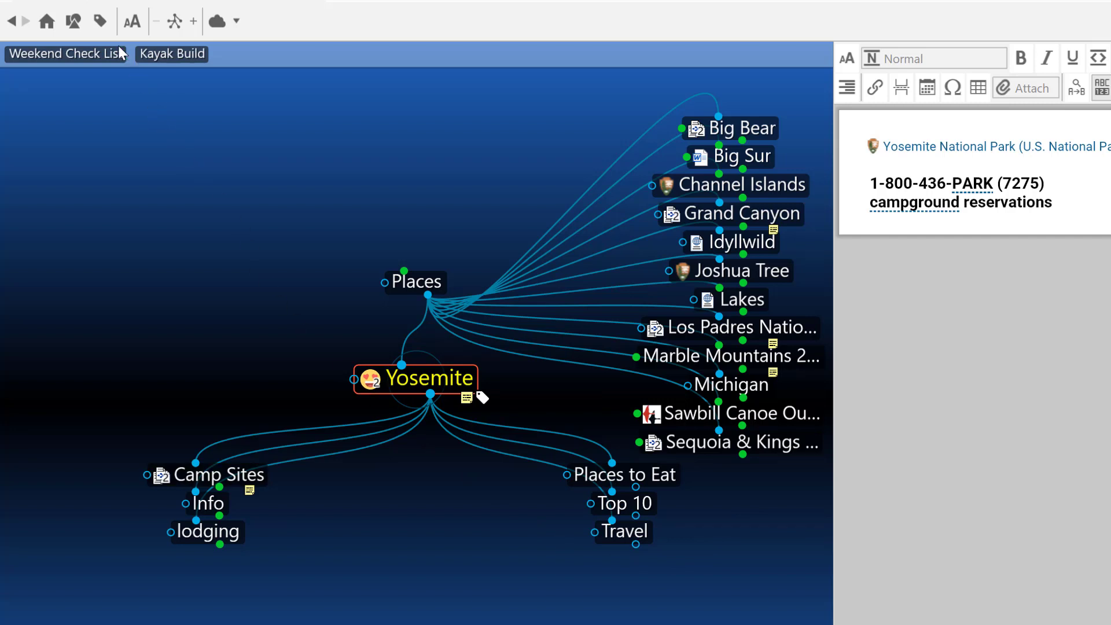
Step: Filter by '... Top Priority ...' and open Holiday Cards with its 2020 Updates checklist
click(101, 25)
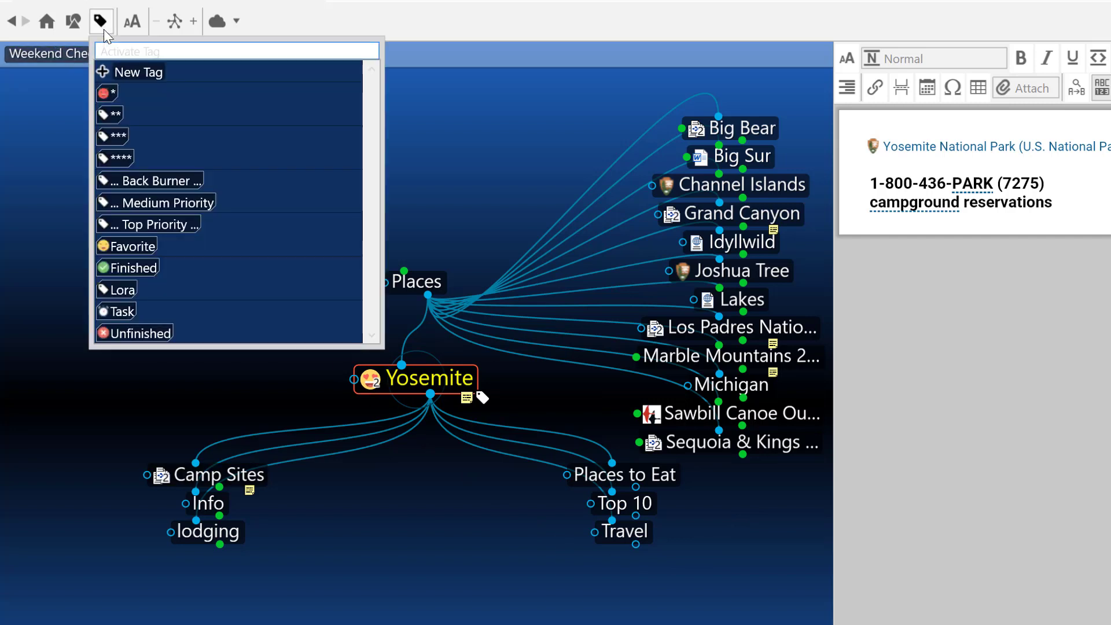
click(147, 226)
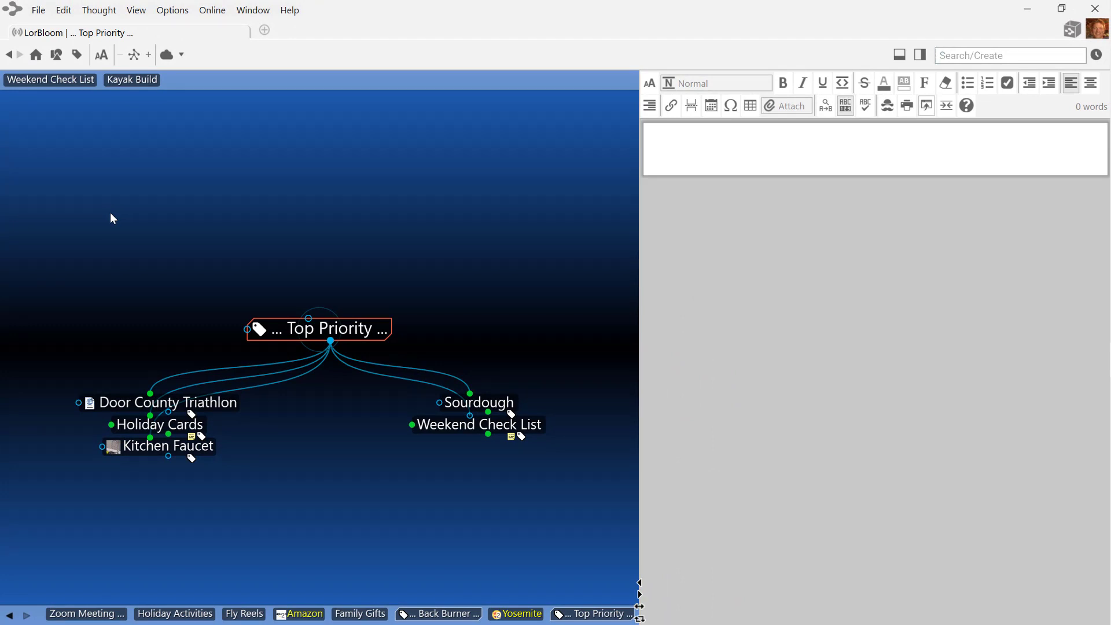
click(132, 427)
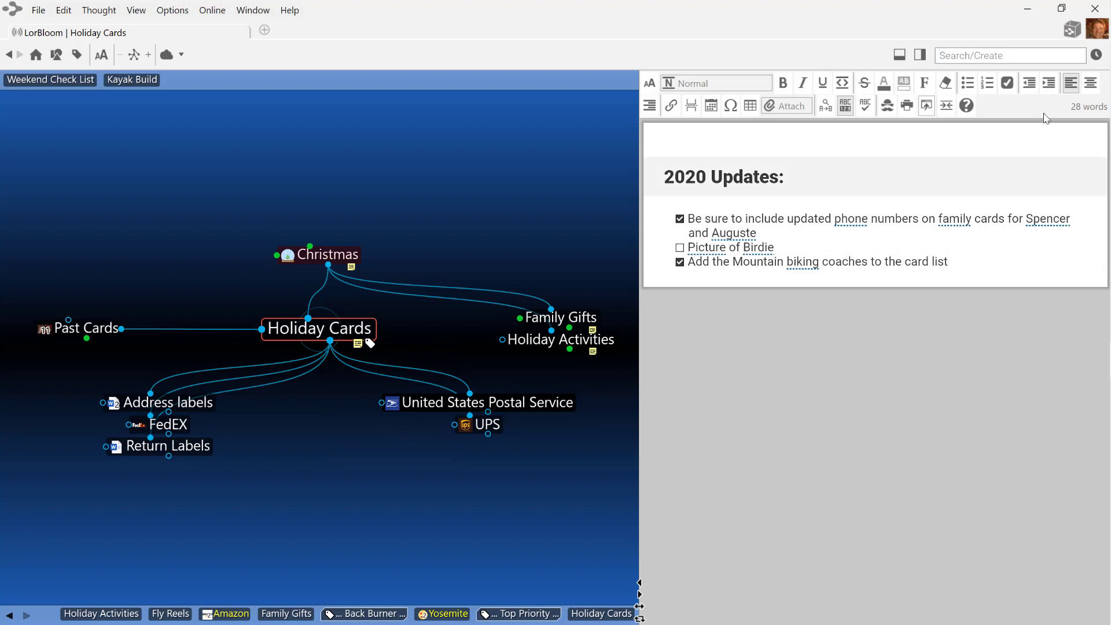
Step: Drop DSC_0163.JPG from the 2020 folder onto the Holiday Cards thought, then re-maximize TheBrain
click(1062, 8)
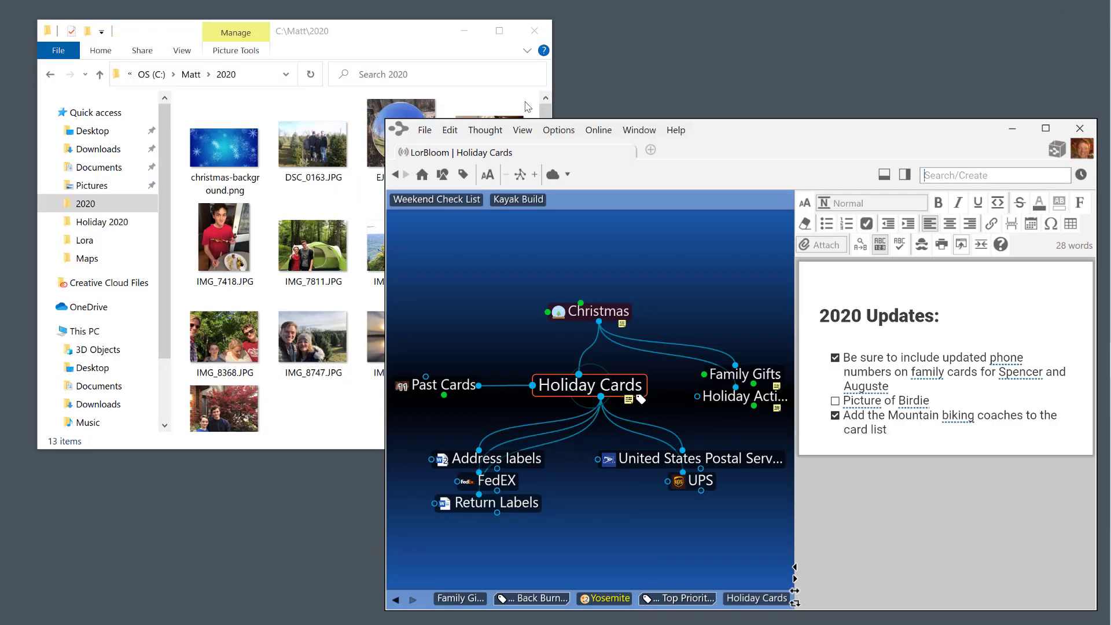
click(302, 142)
drag(302, 143, 549, 386)
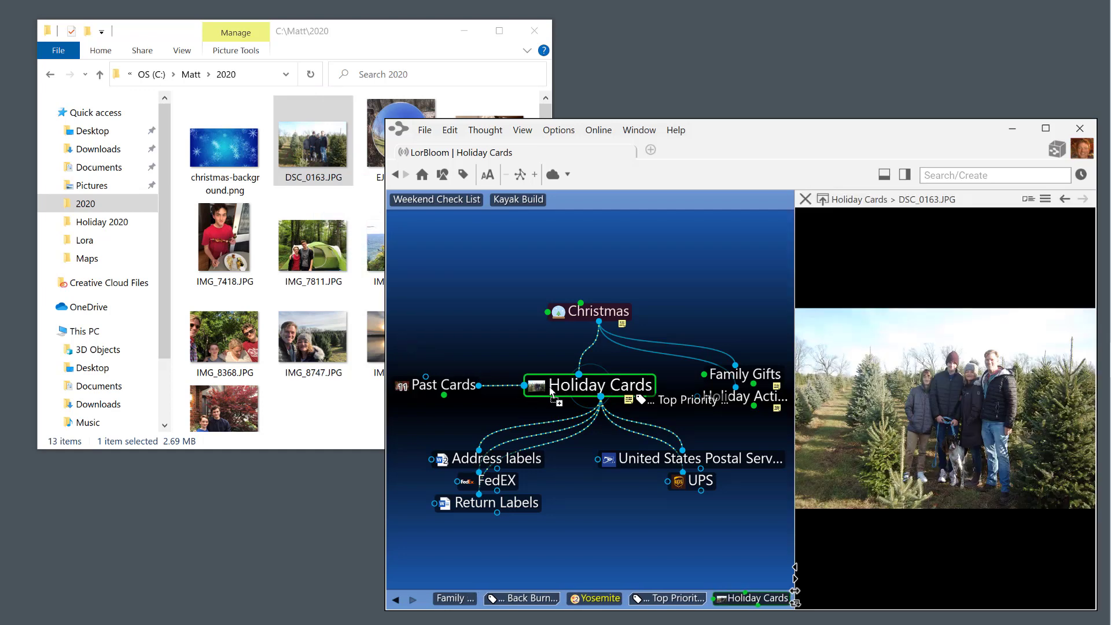
mouse_move(541, 387)
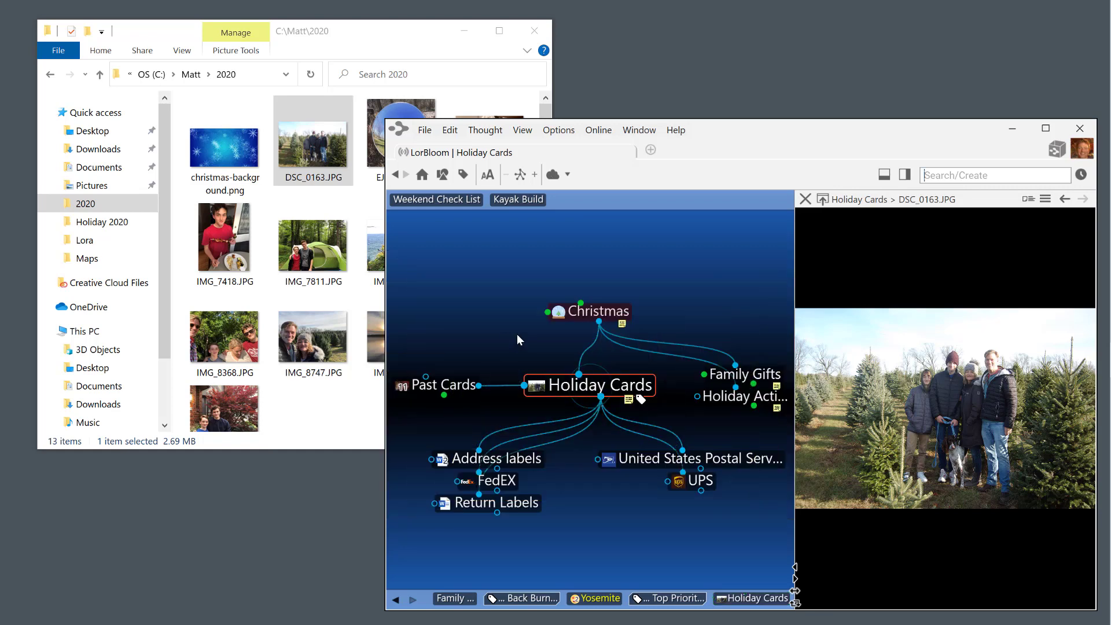
click(806, 200)
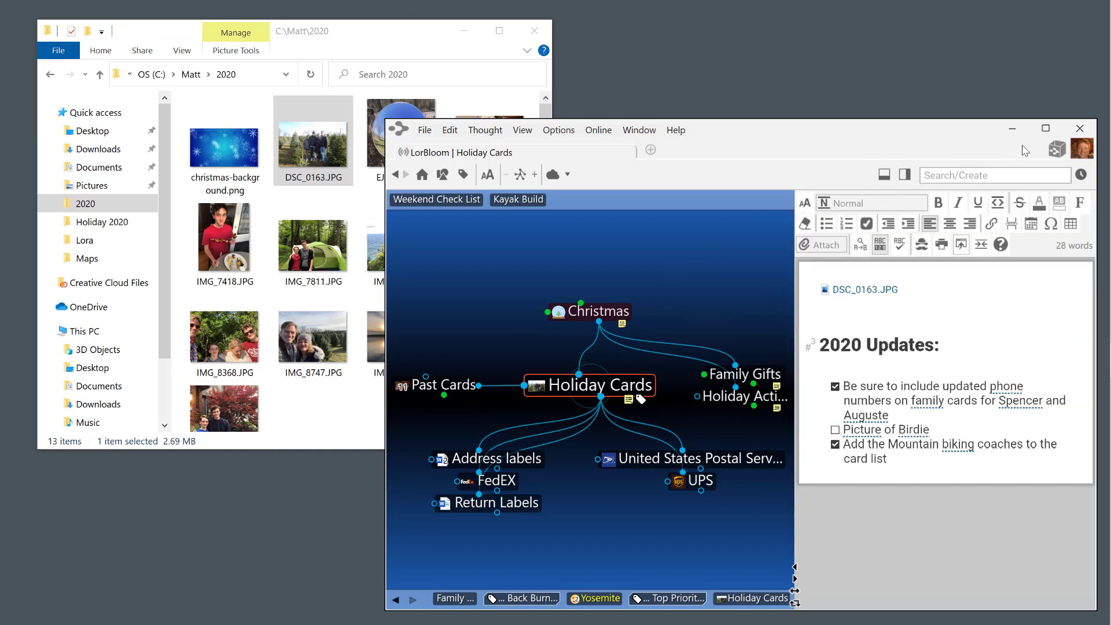
click(1045, 132)
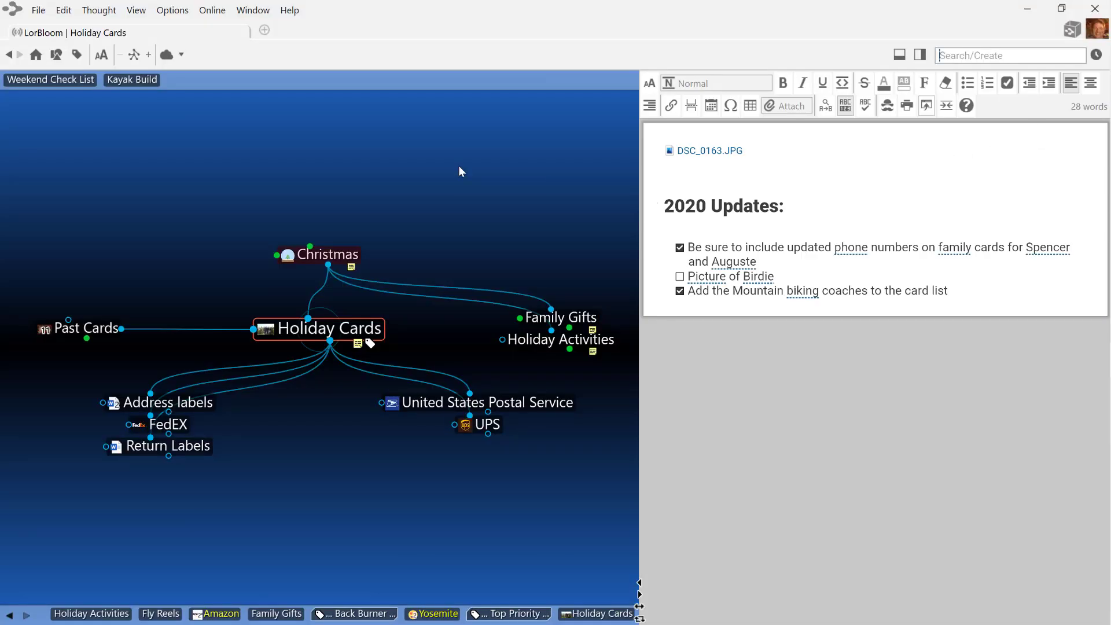
Step: Enable Wallpaper in the Brain Theme options using the christmas-background.png snowflake image
right_click(460, 171)
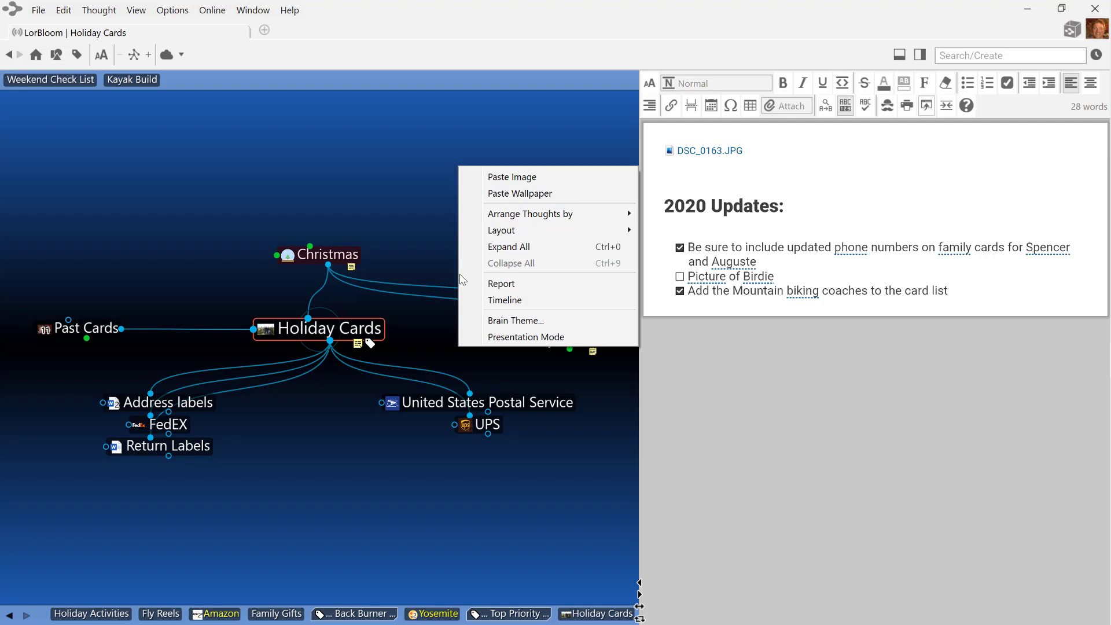
click(488, 321)
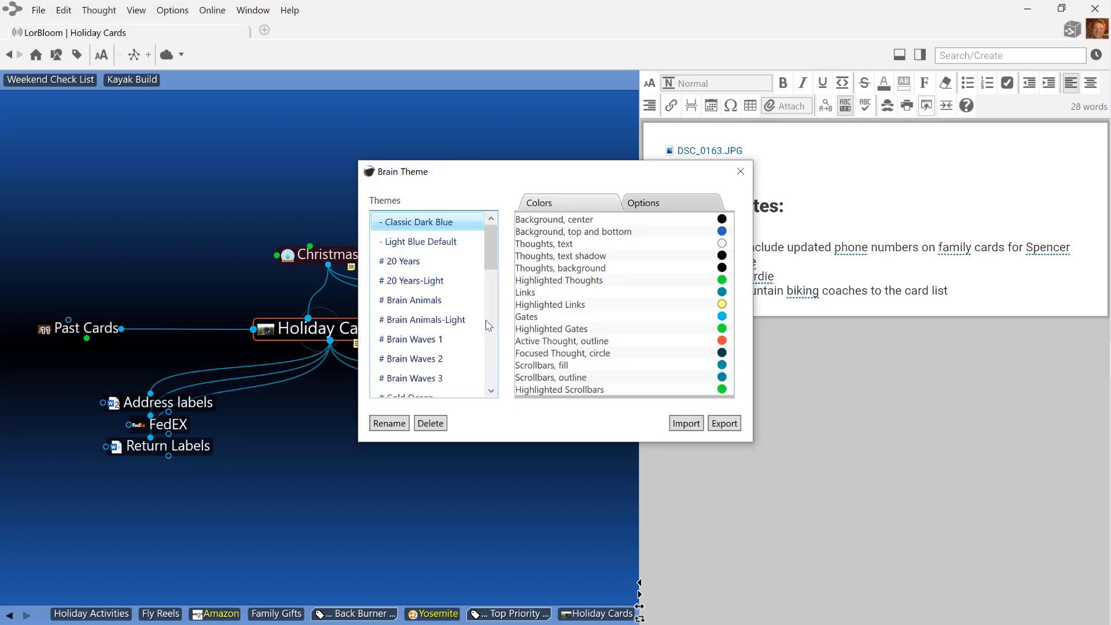
click(650, 206)
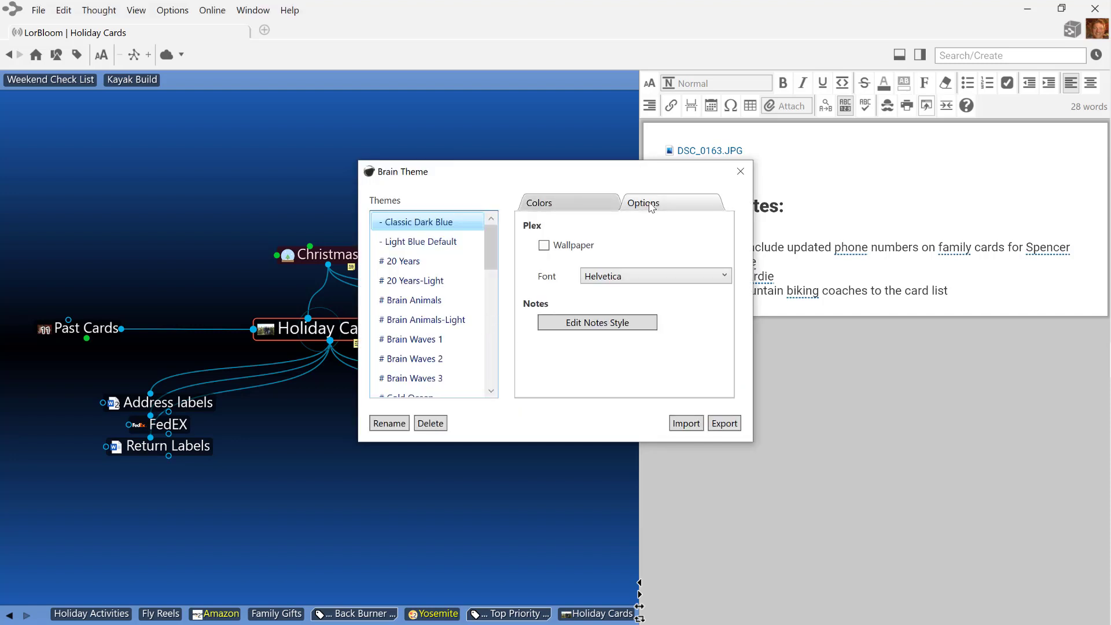
click(544, 246)
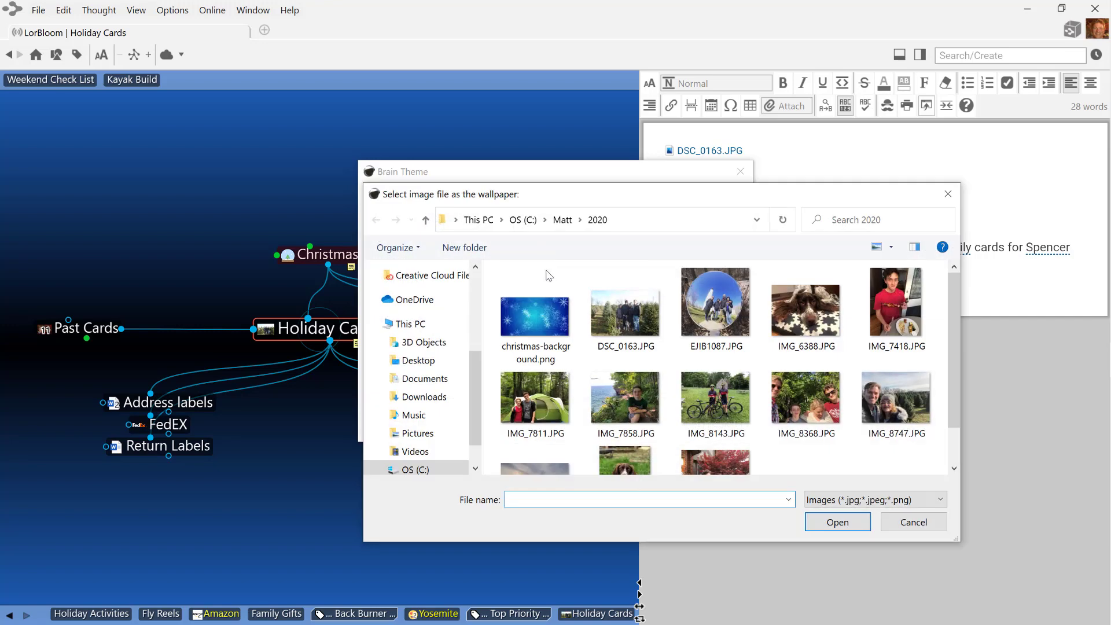
click(541, 326)
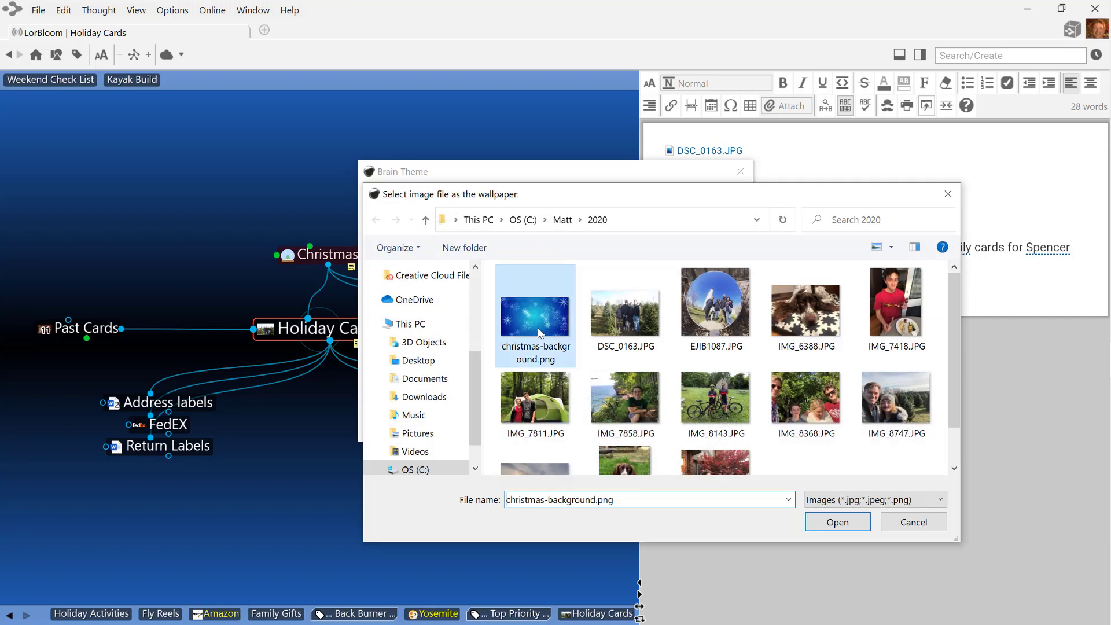
click(819, 525)
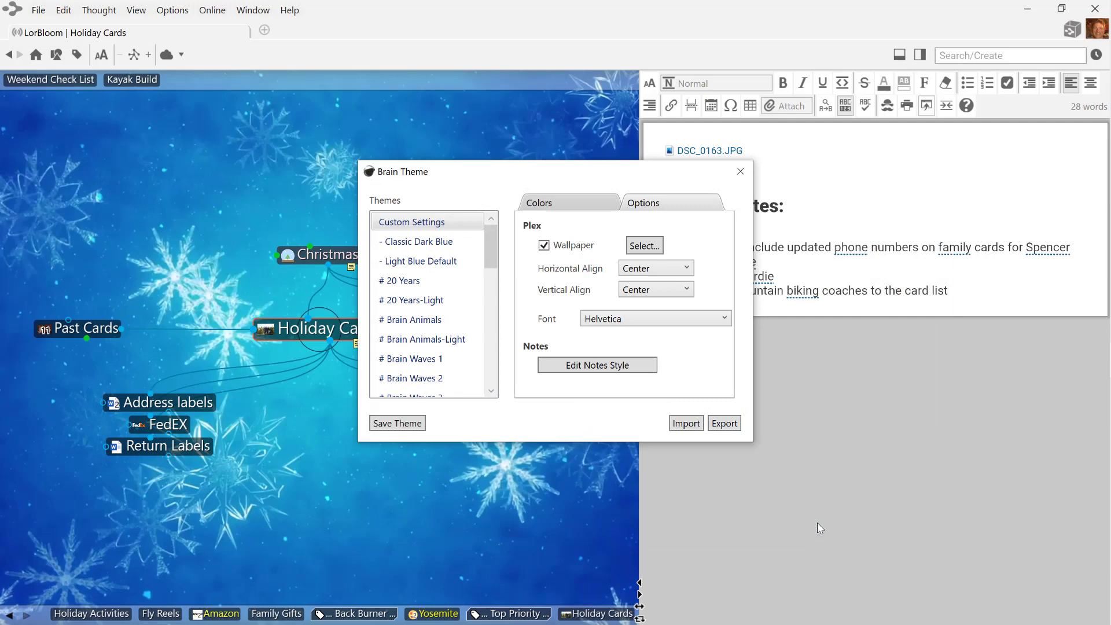
click(739, 174)
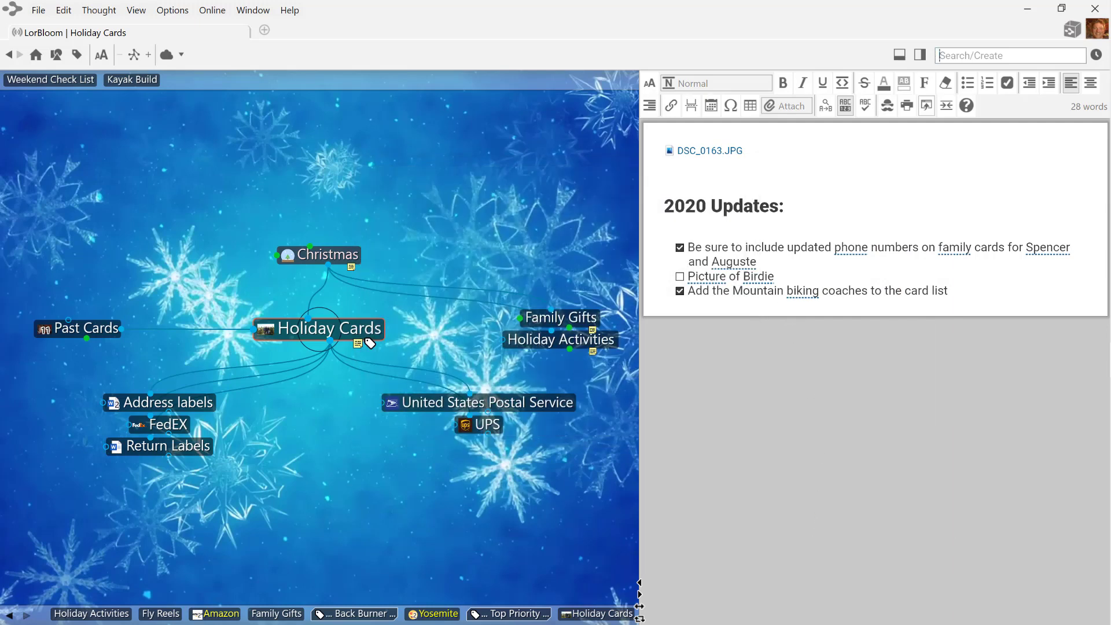